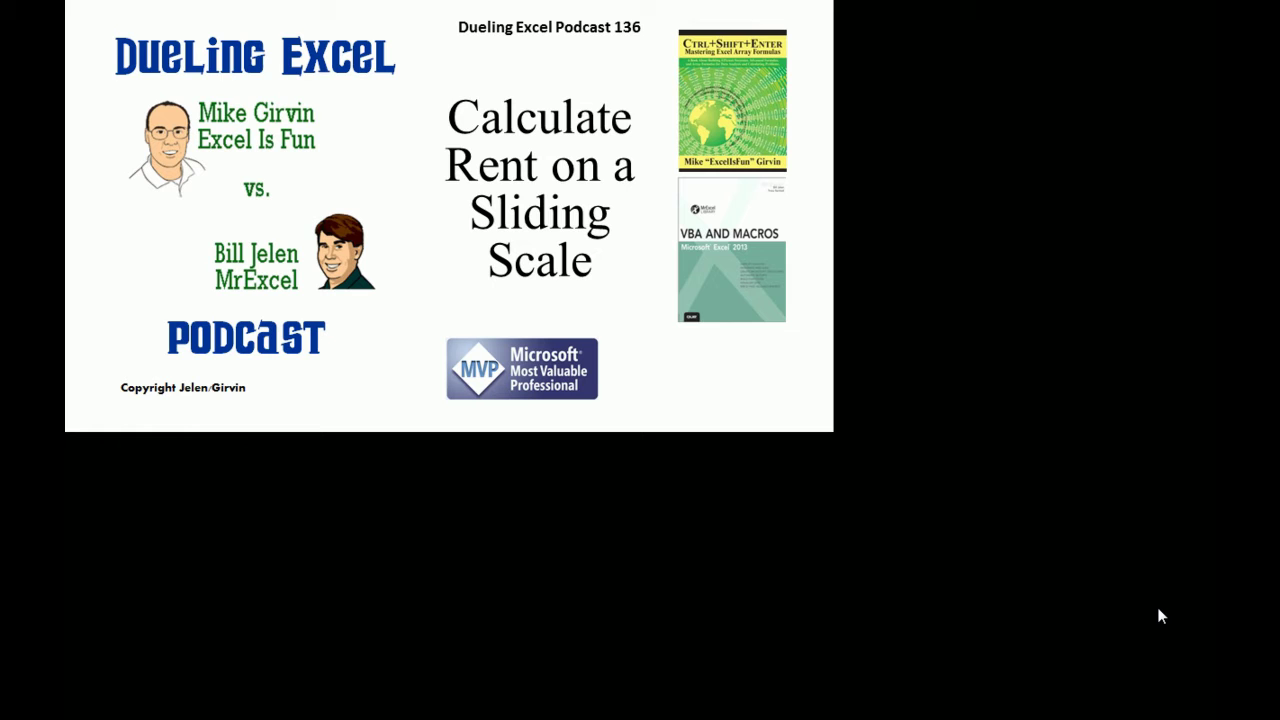
Switch from the rent slide show to the Excel sheet of days and tiered daily rates.
key(alt+Tab)
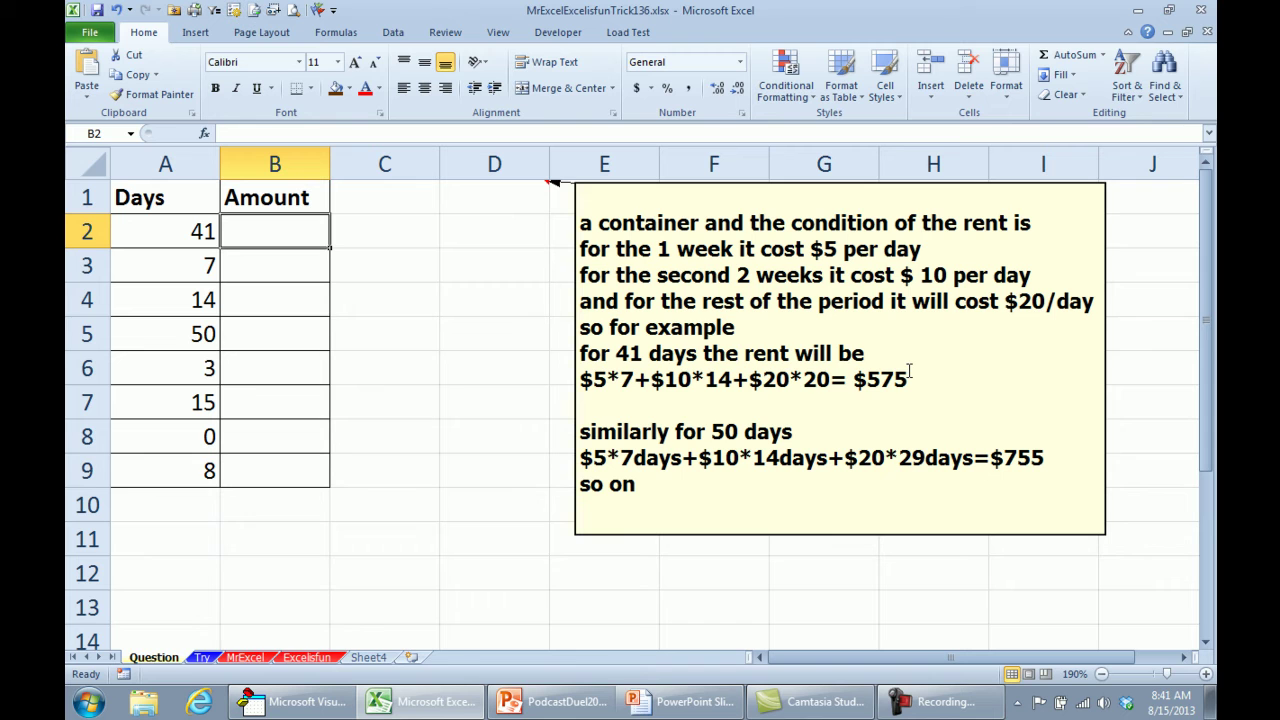
Open the Visual Basic Editor to view Module1's Rent(Days) function.
key(alt+F11)
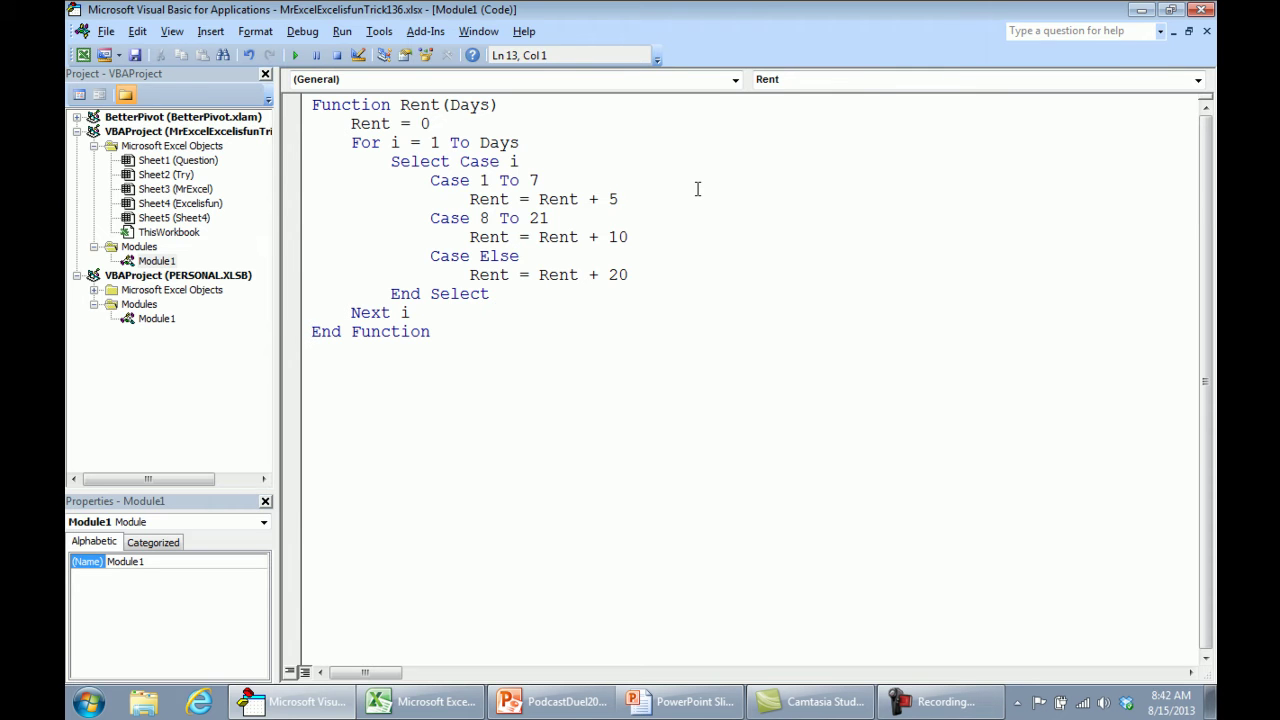
Enter =rent(A2) in B2, copy it down to B9, then show the Rent code again.
key(alt+F11)
text(=rent()
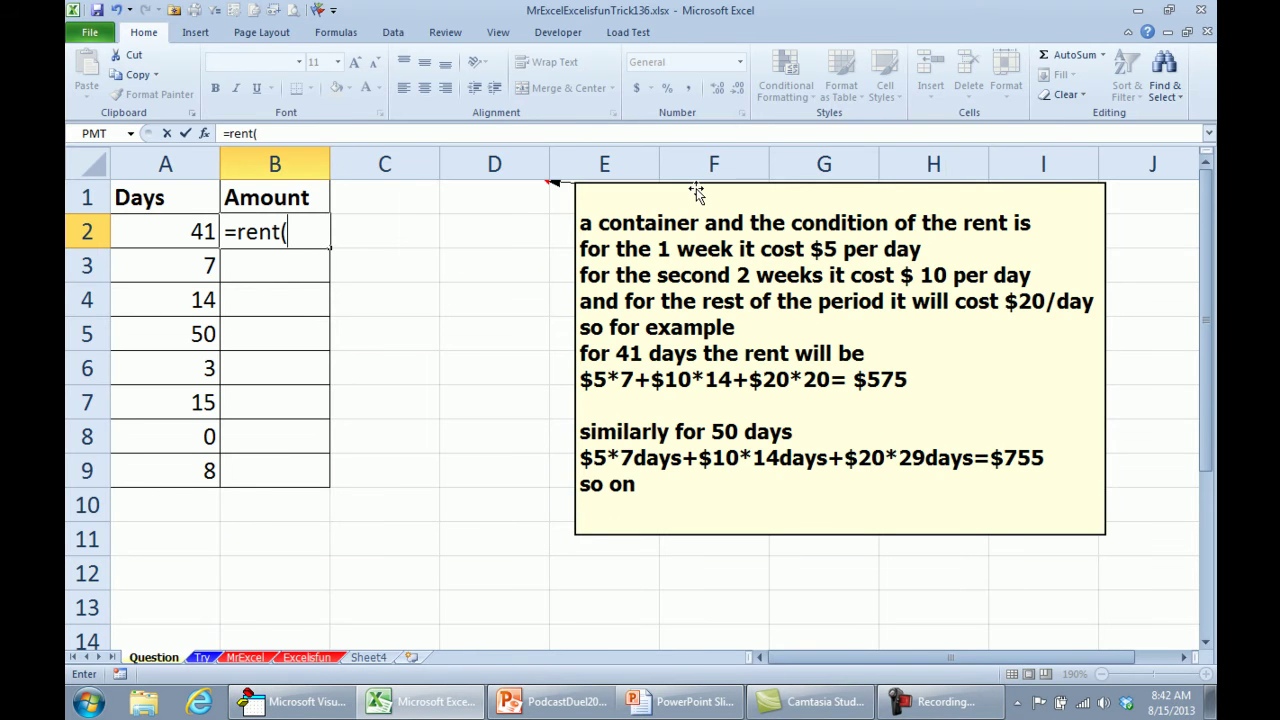
key(Left)
text())
key(Return)
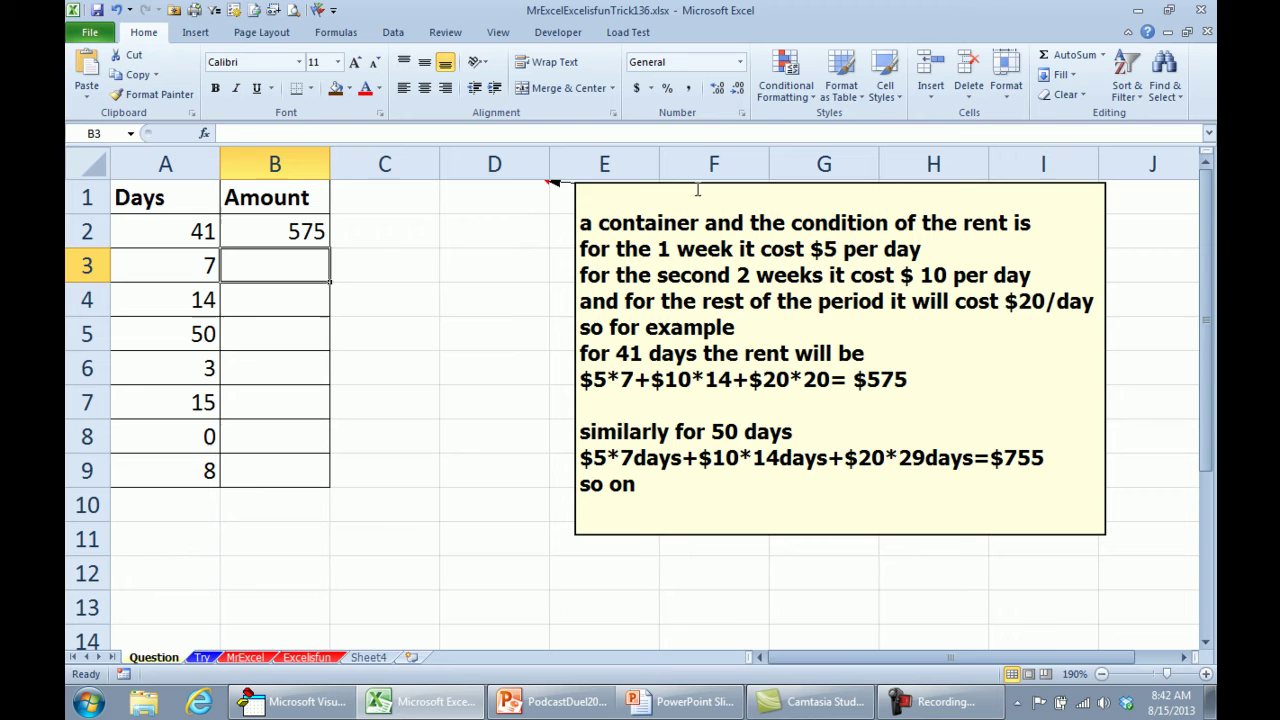
key(Up)
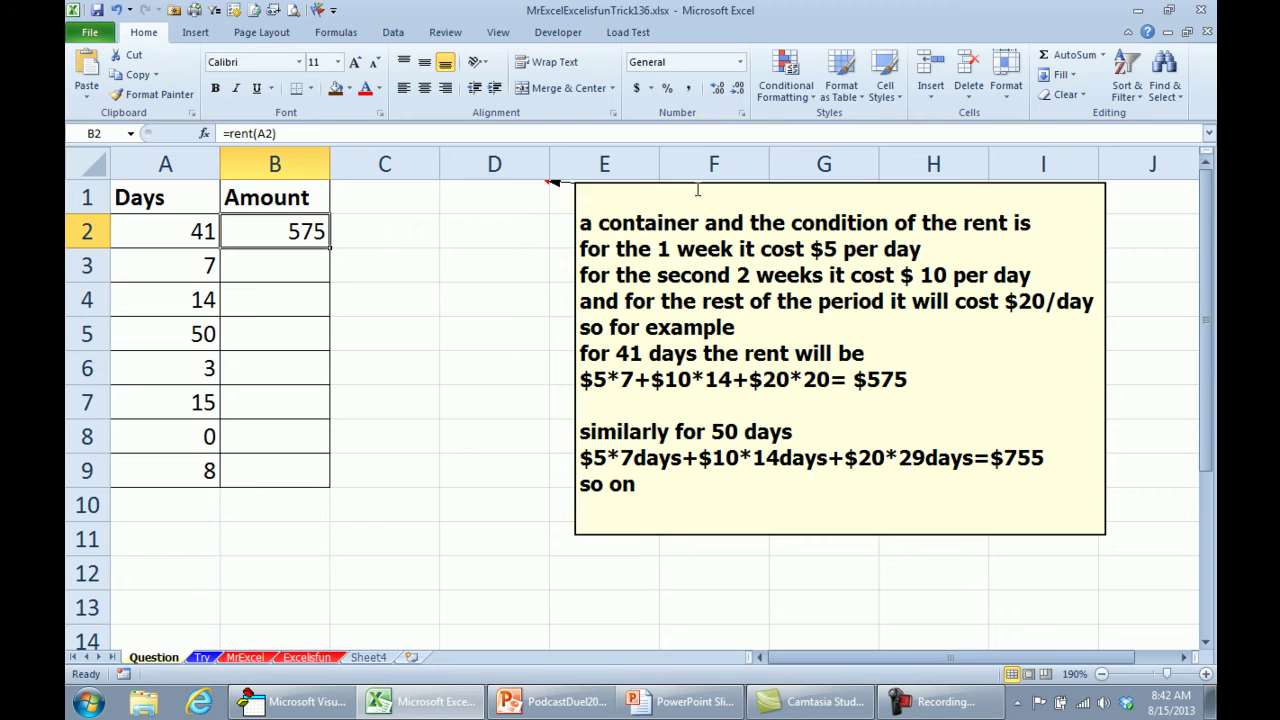
double_click(331, 252)
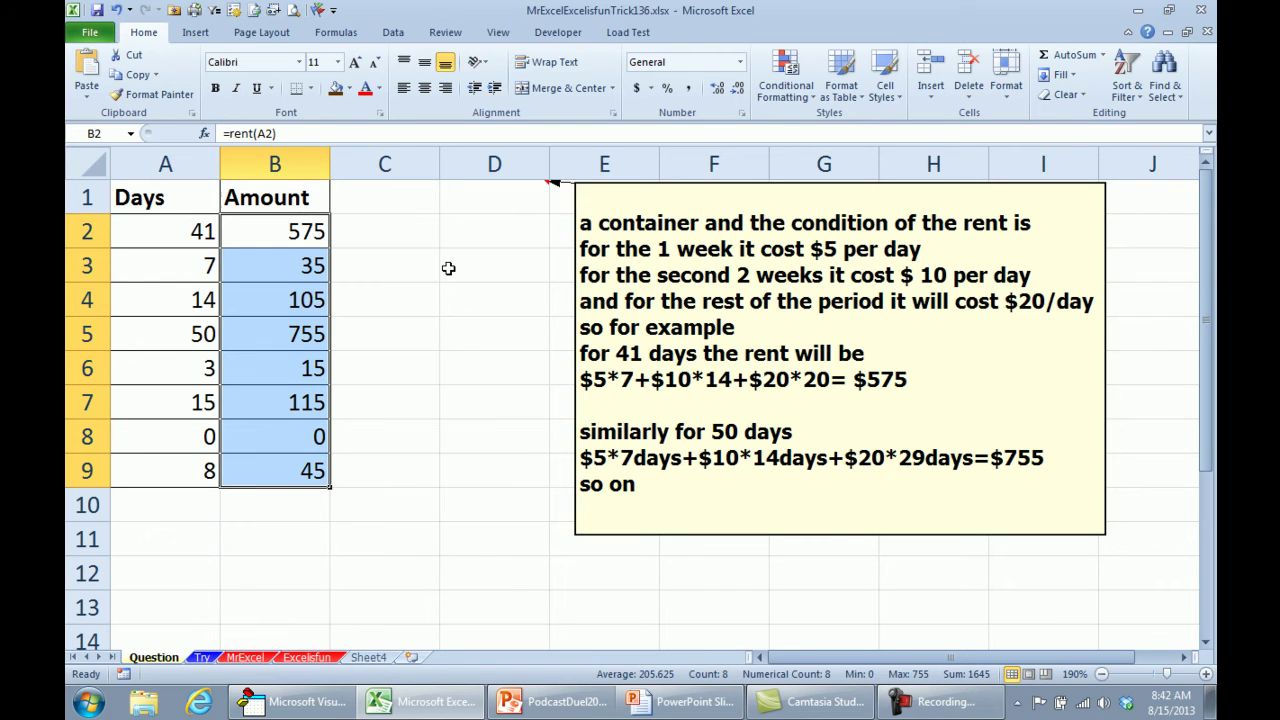
key(alt+F11)
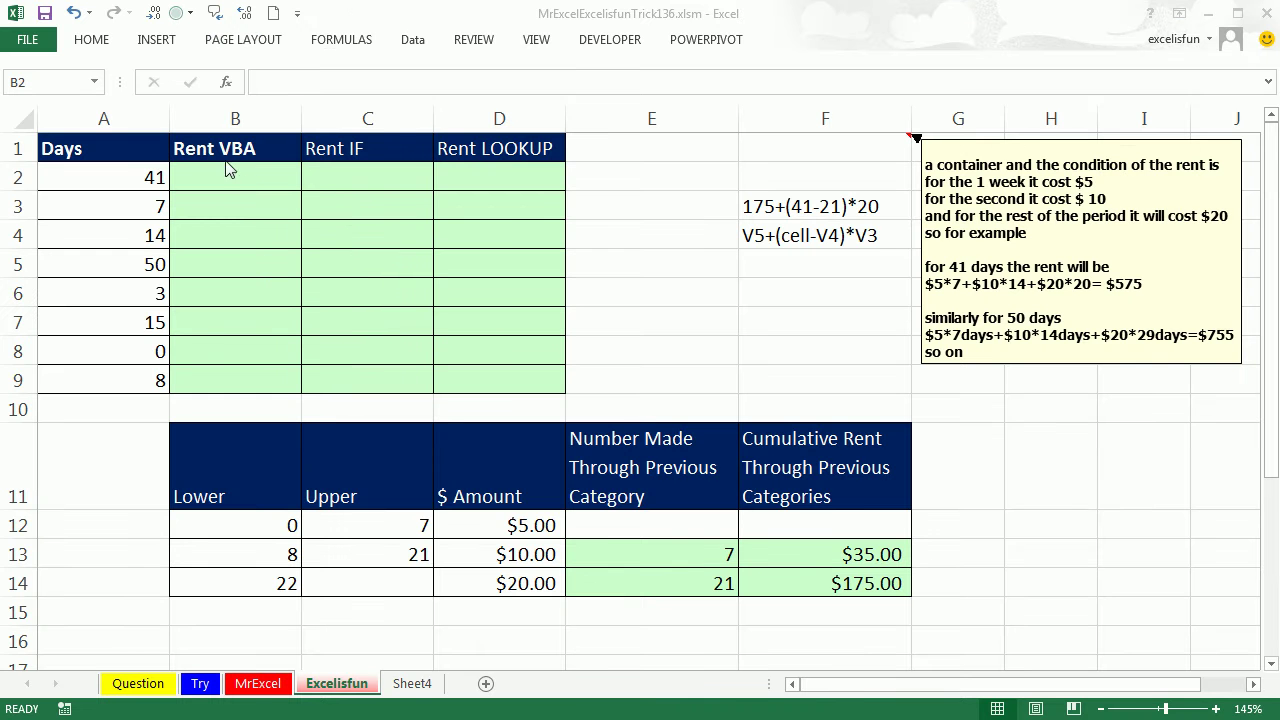
Fill the Rent VBA cells B2:B9 with =Rent(A2) in a single entry.
drag(251, 180, 250, 380)
text(=ren)
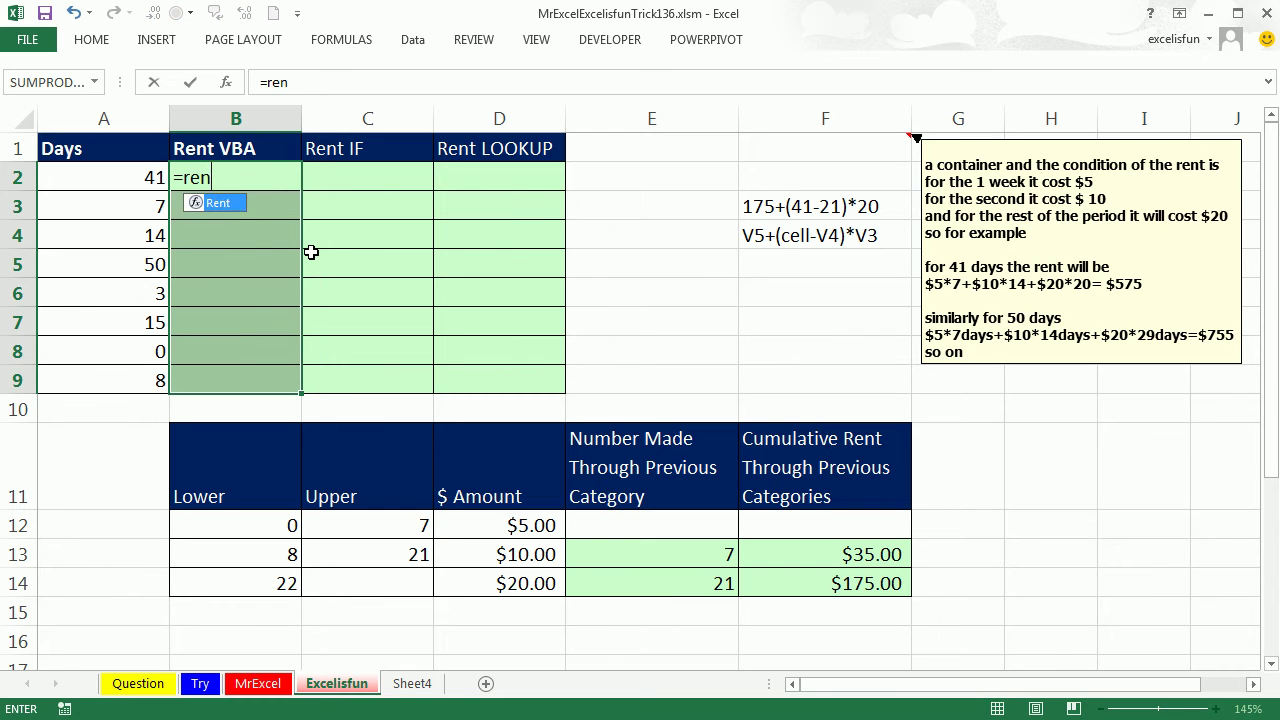
key(Tab)
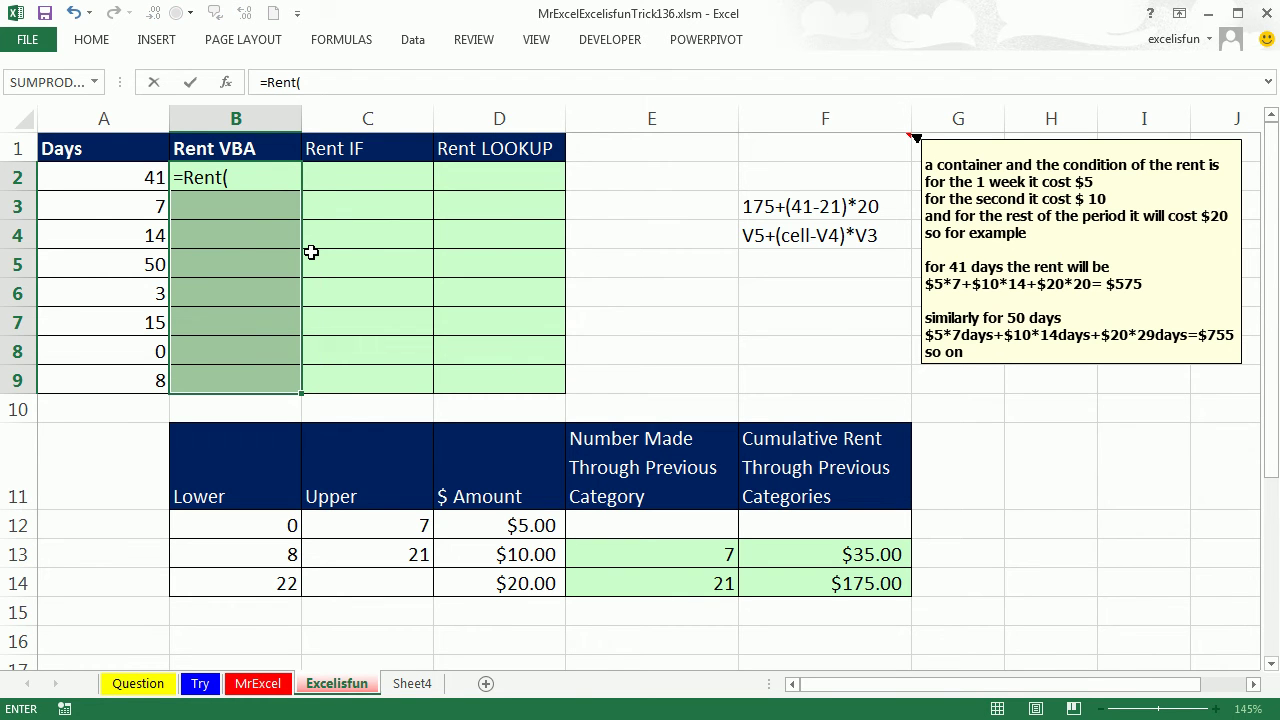
click(136, 176)
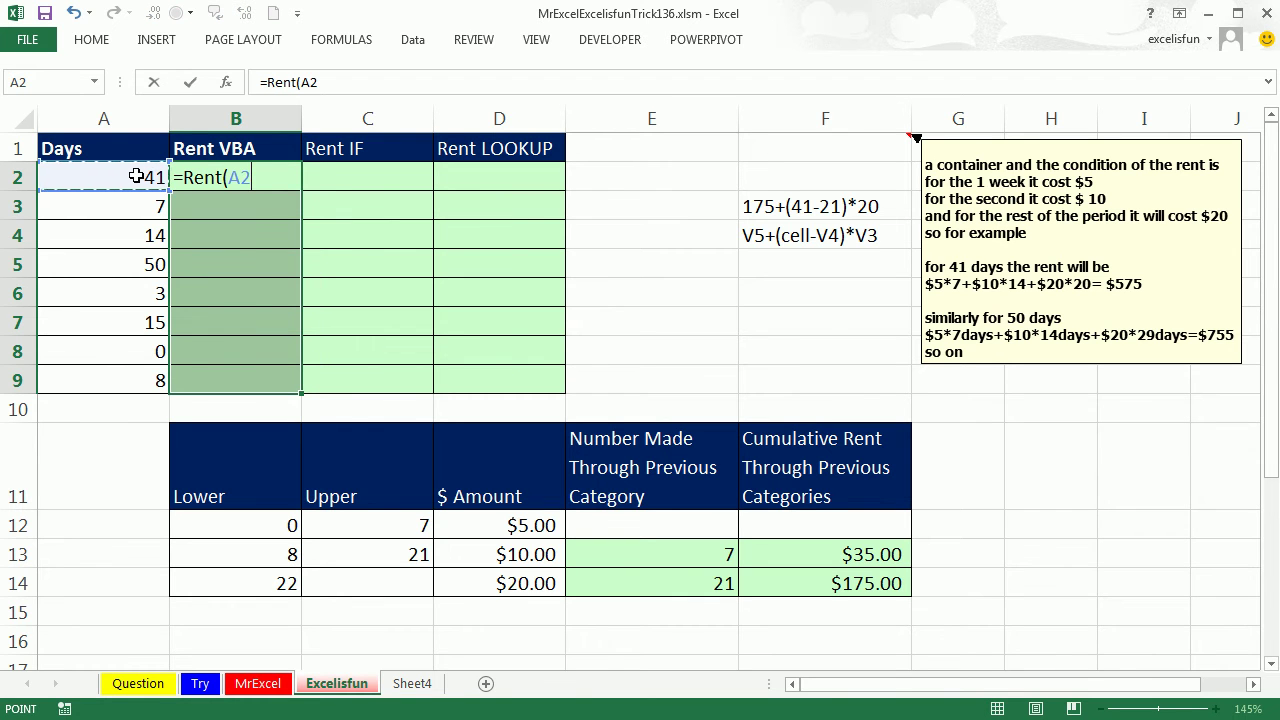
key(ctrl+Return)
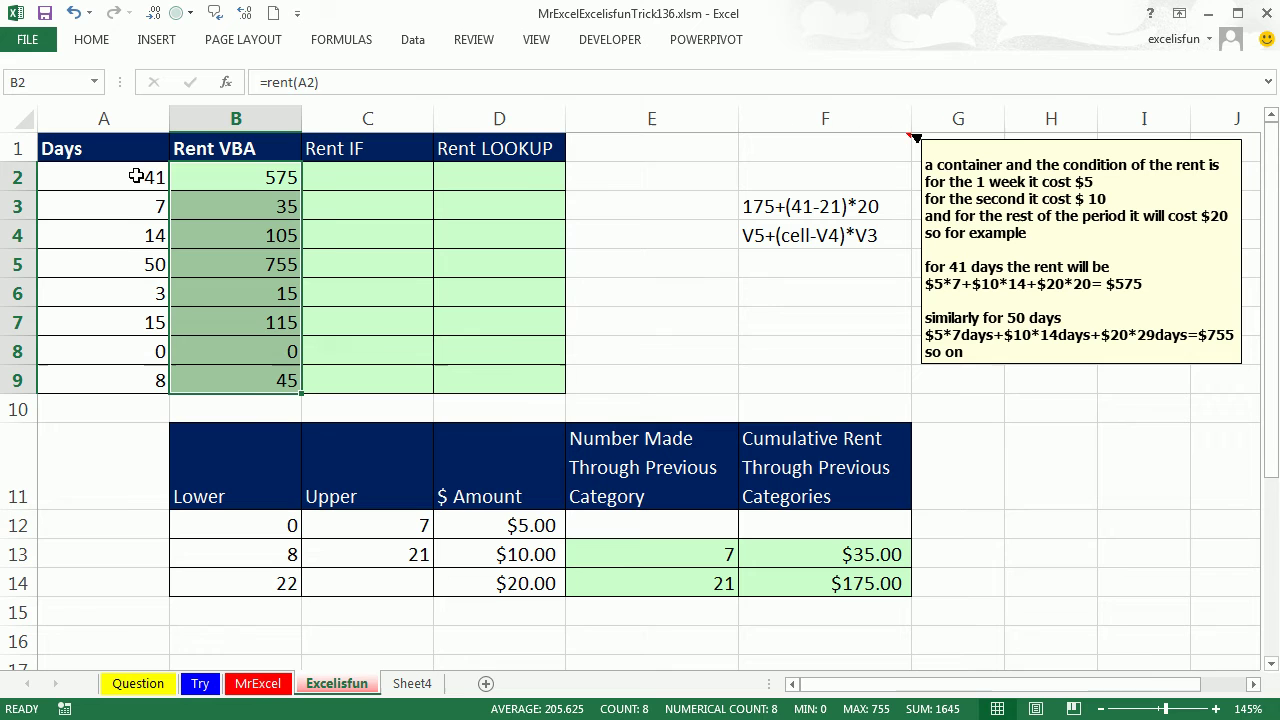
Start C2's nested IF: A2*5 under 8 days, then test AND(A2>7,A2<22) for 35+.
click(389, 178)
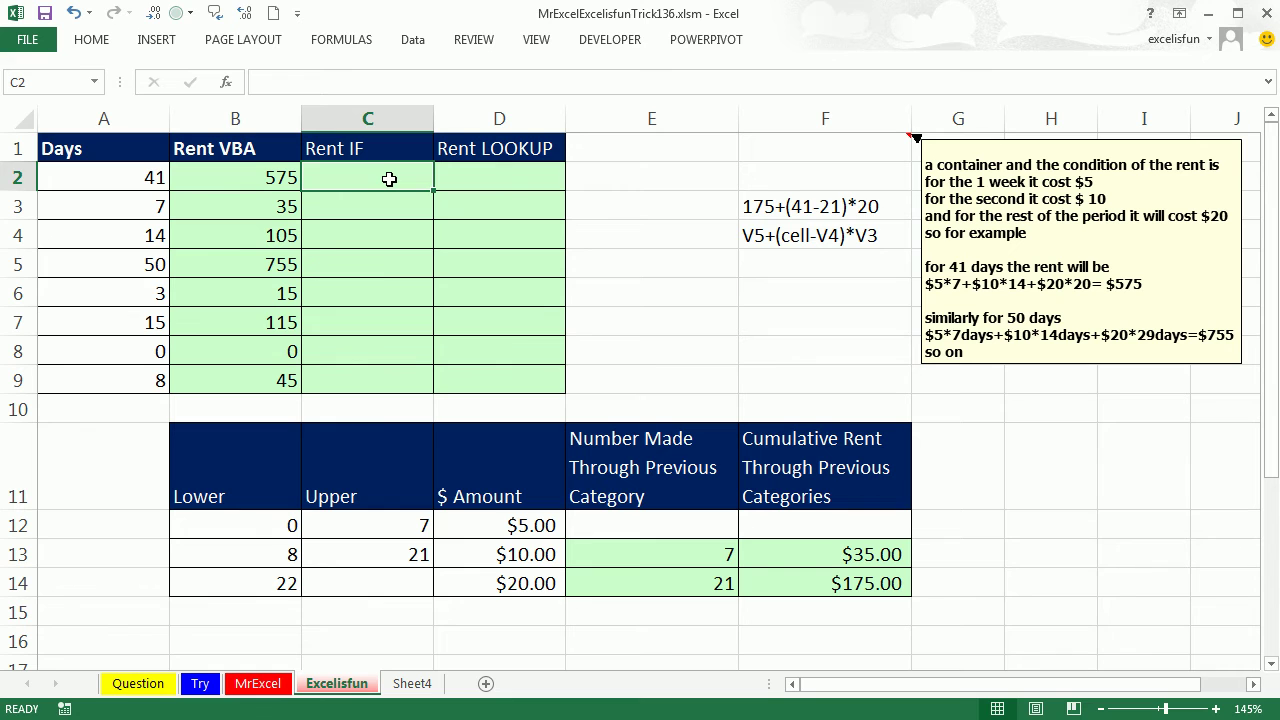
text(=IF()
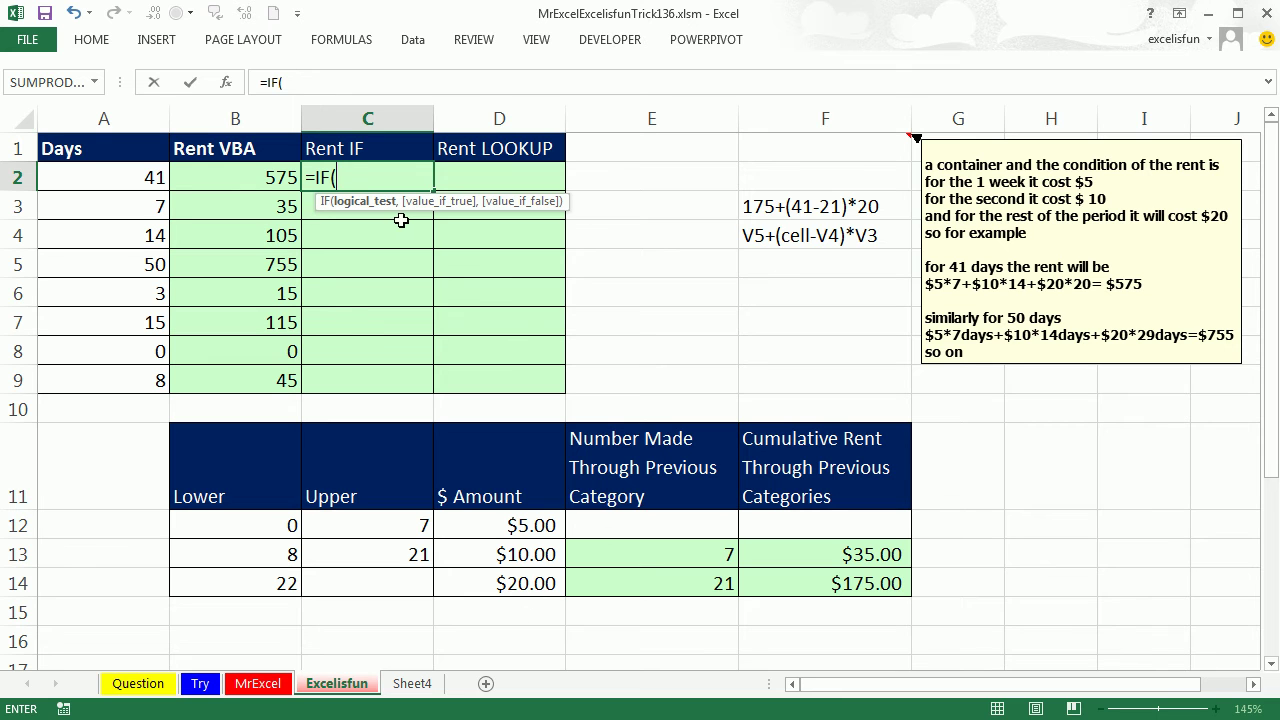
click(80, 174)
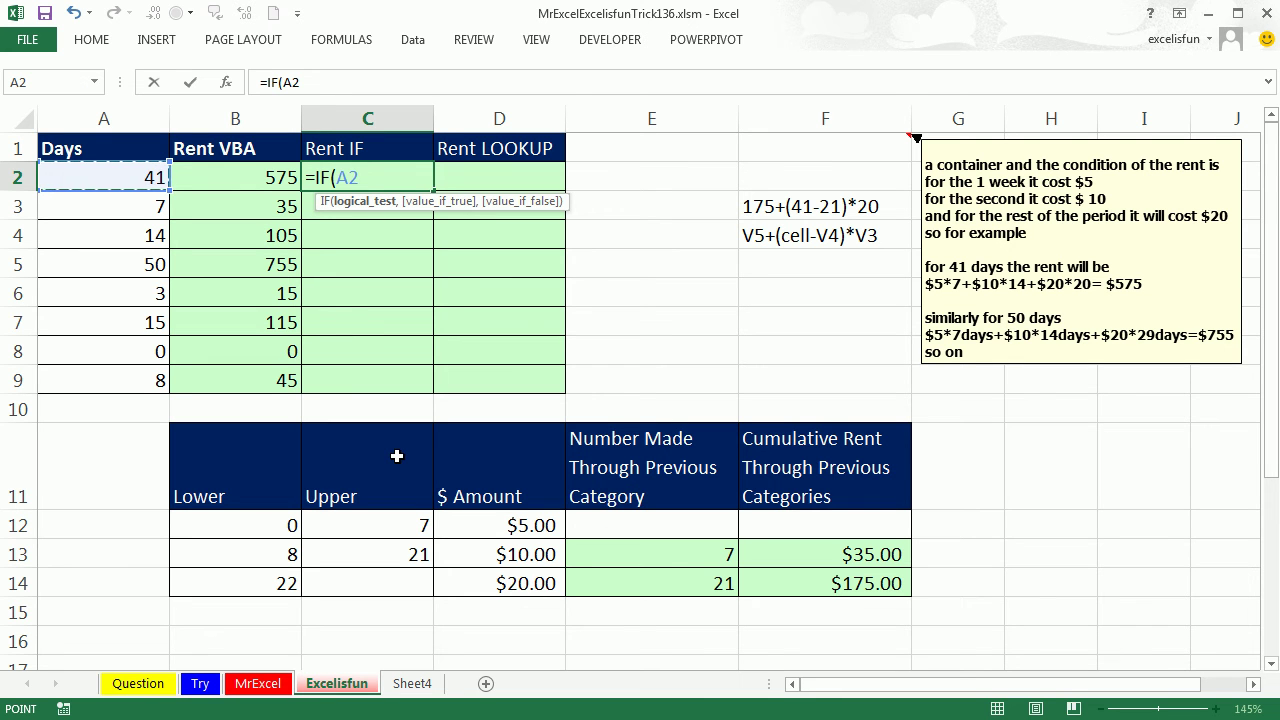
text(<8,)
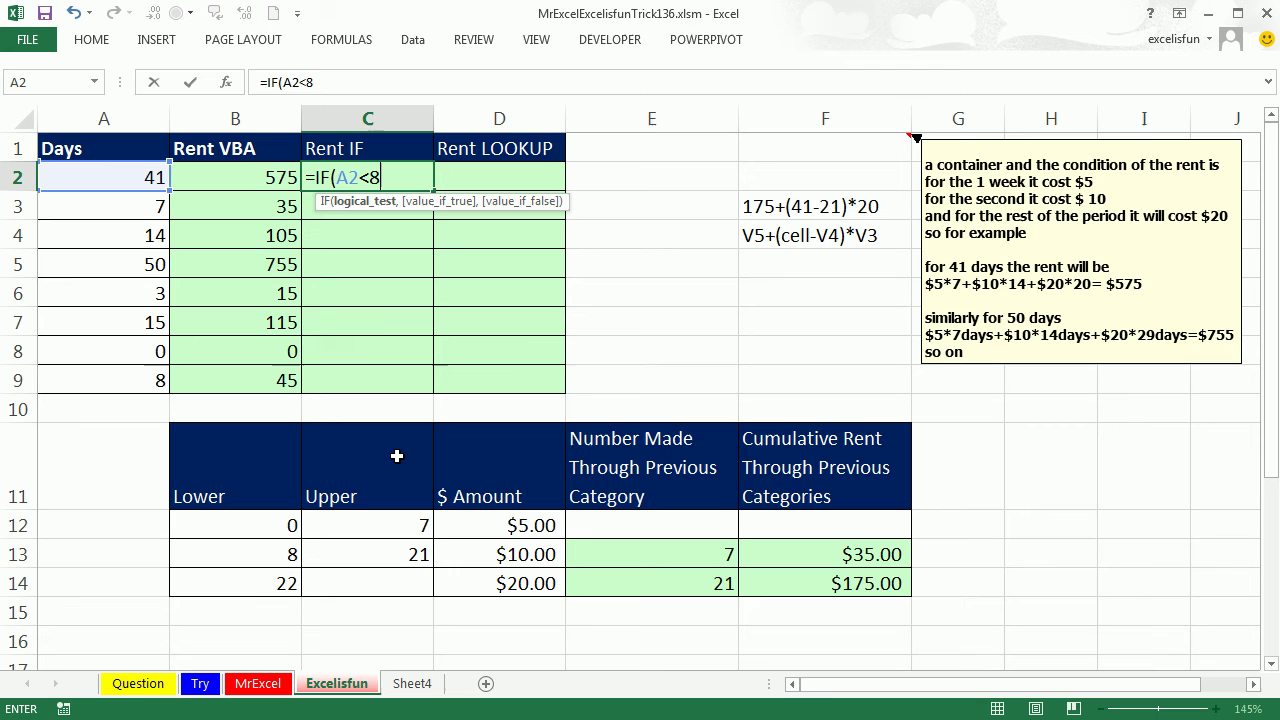
click(112, 177)
text(*)
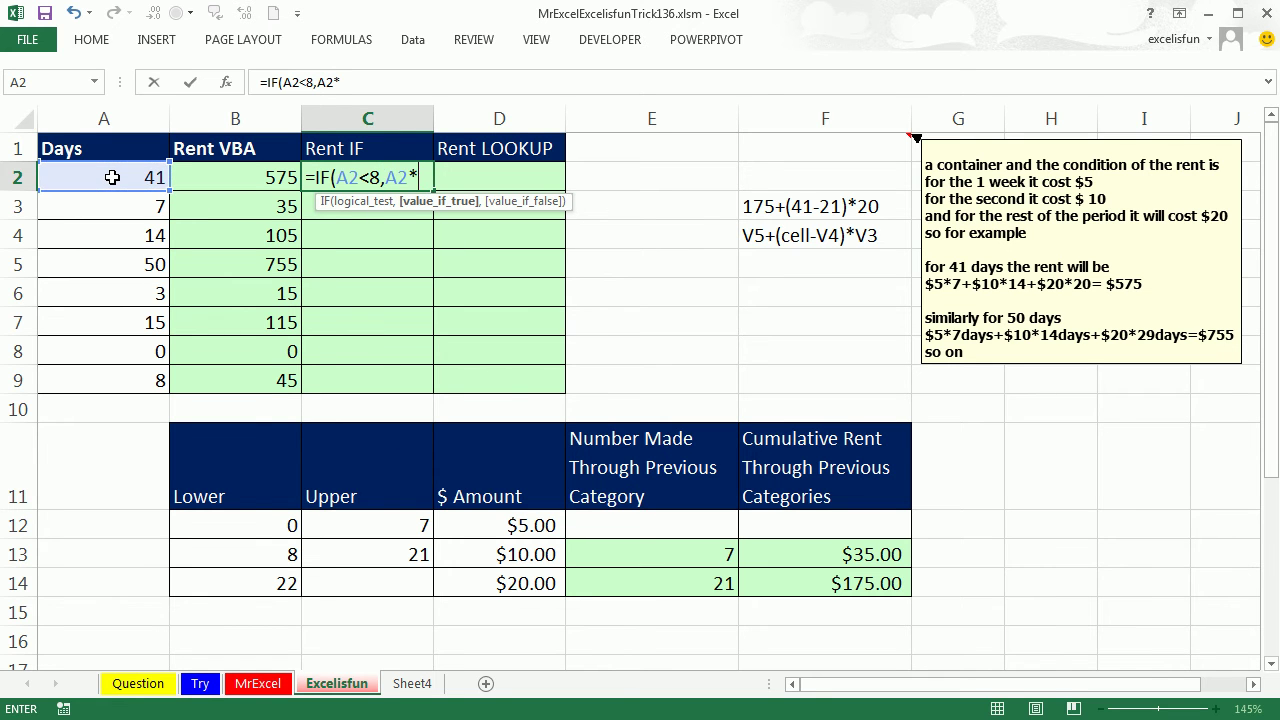
text(5,)
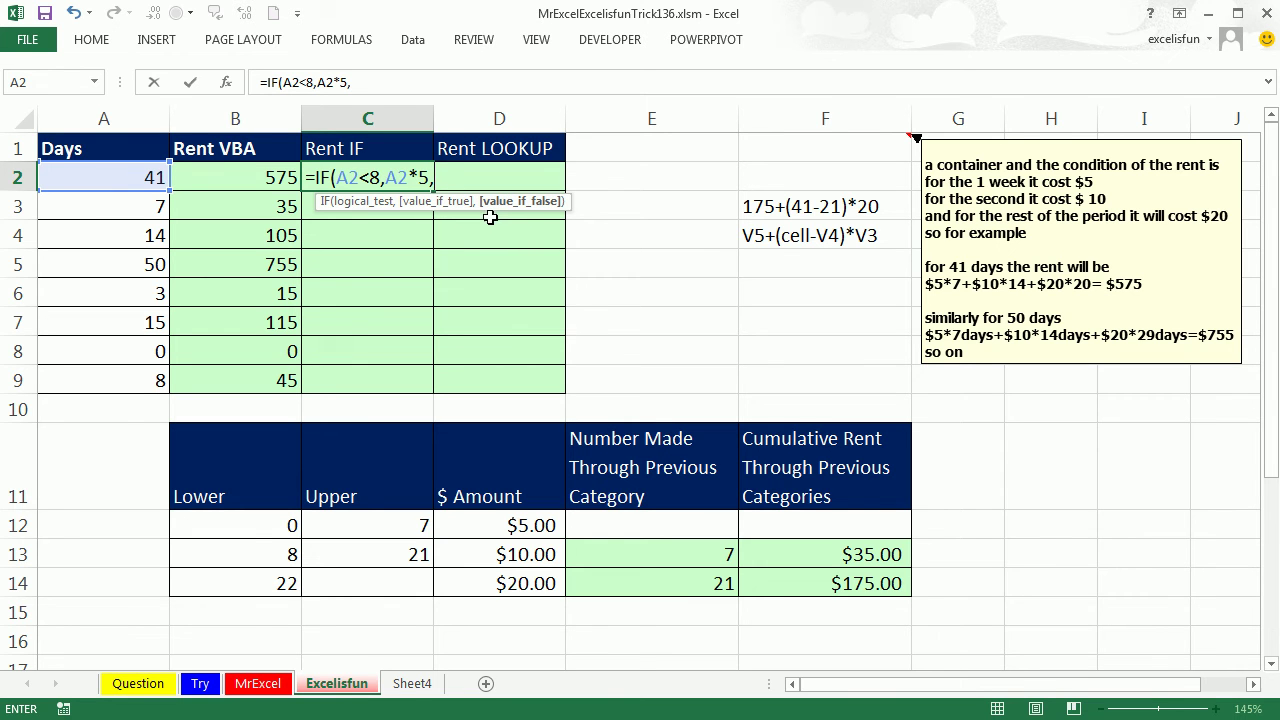
text(IF()
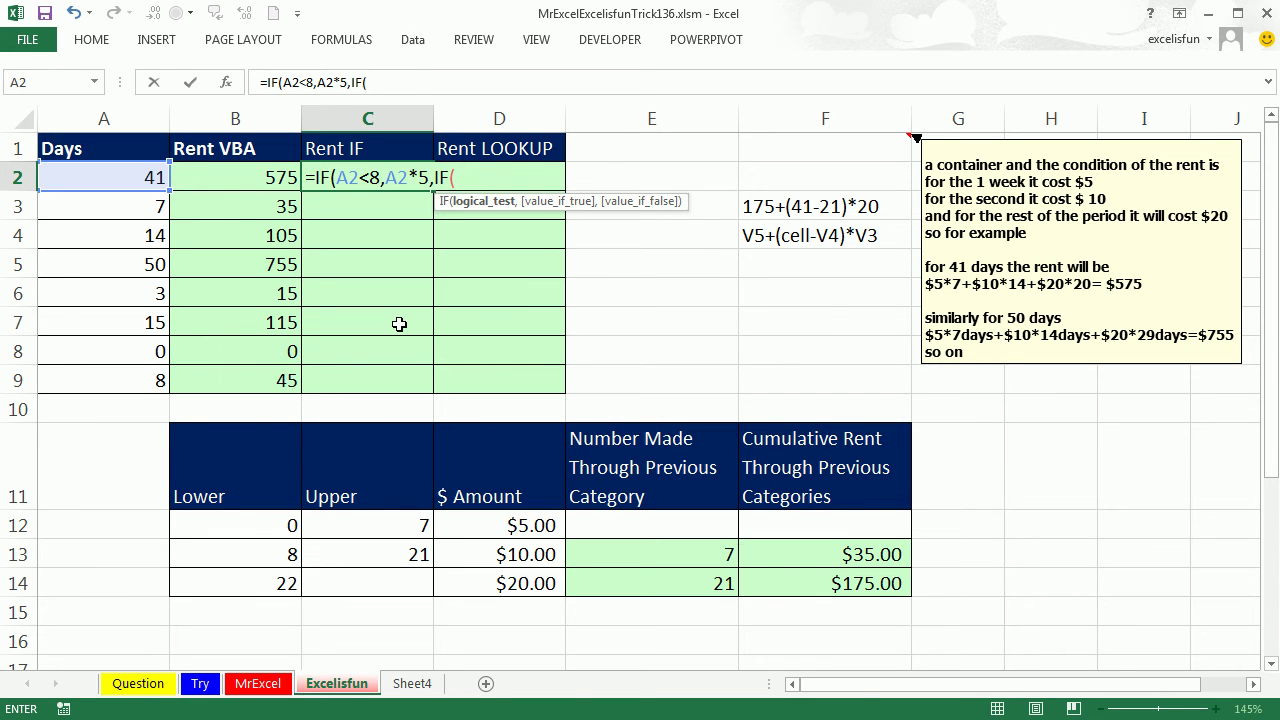
text(and)
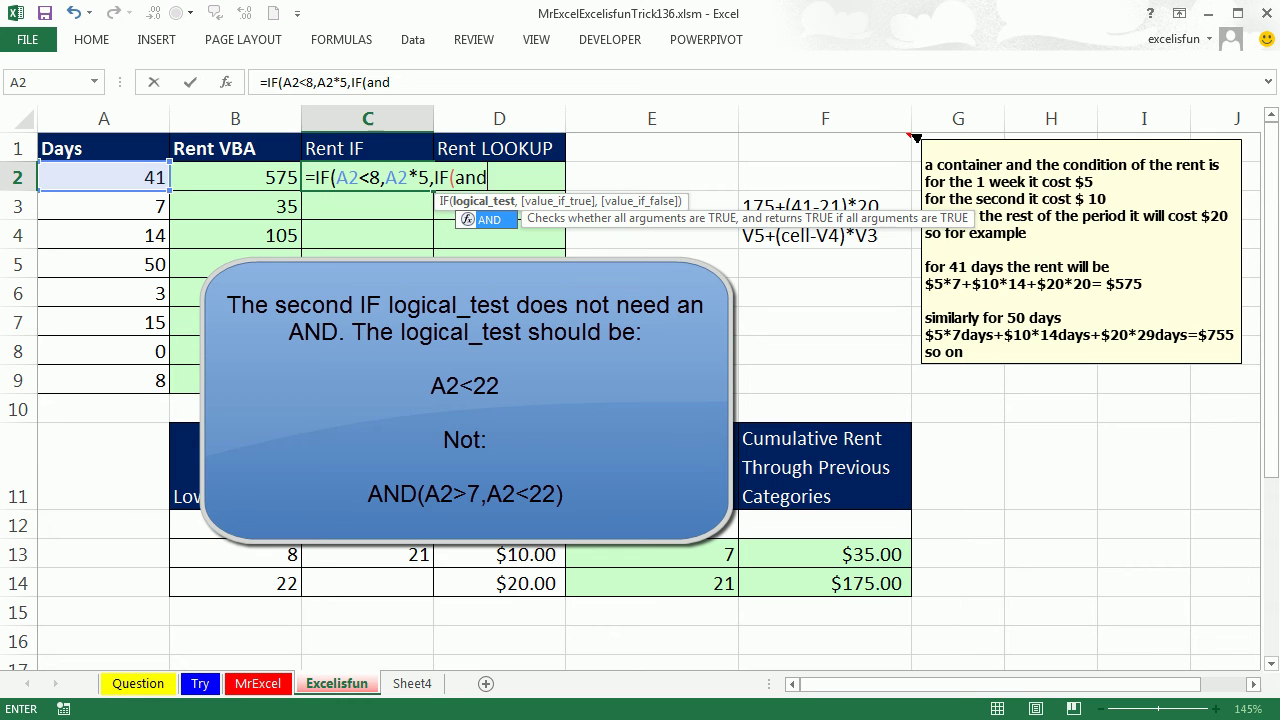
key(Tab)
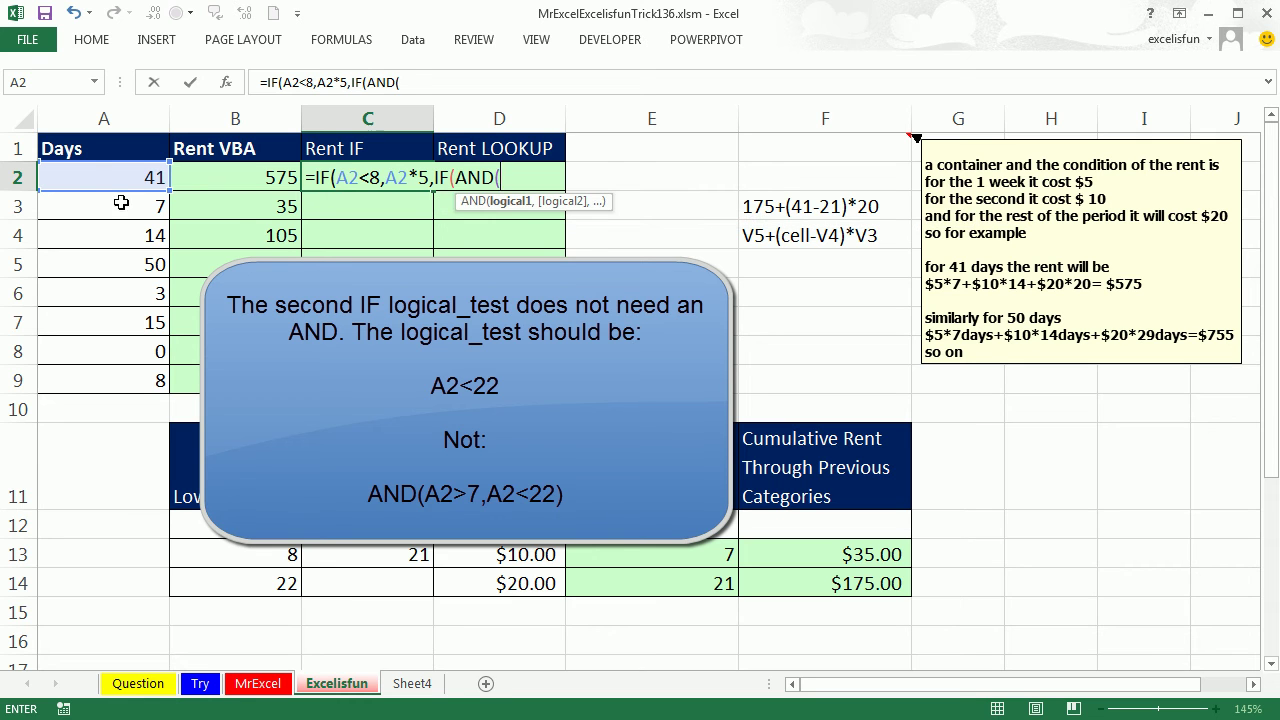
click(100, 177)
text(>)
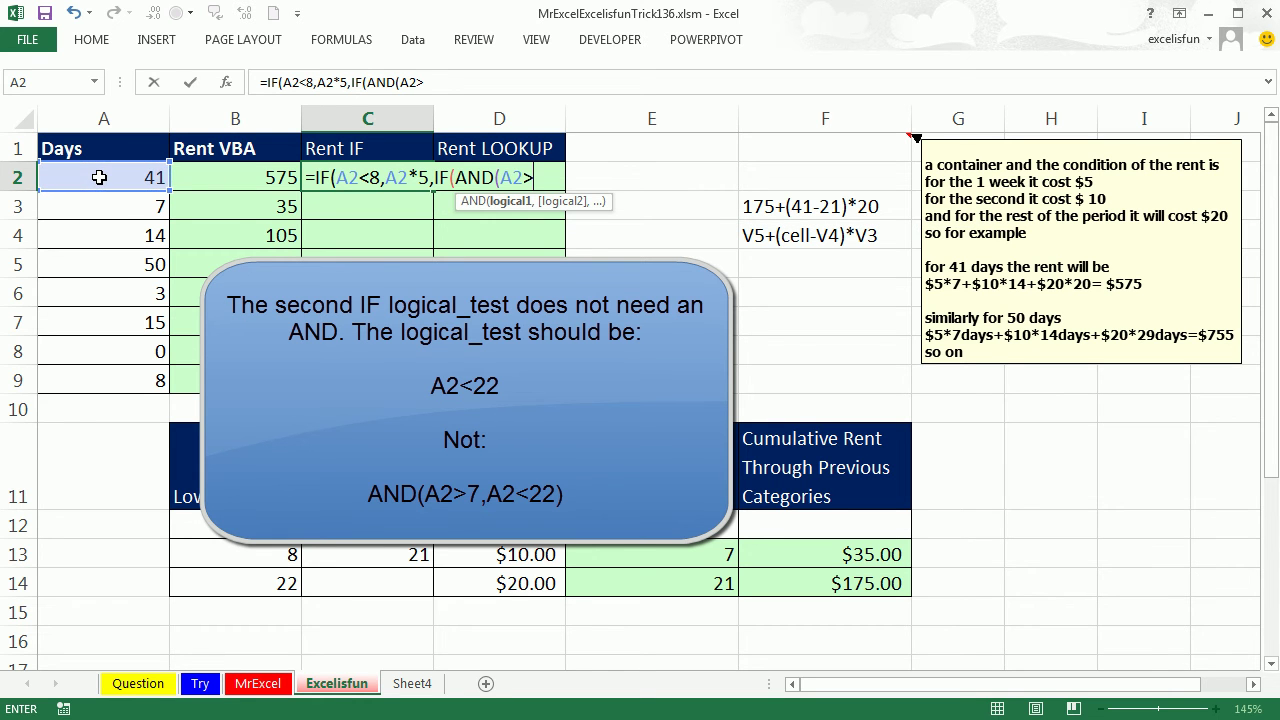
text(7,)
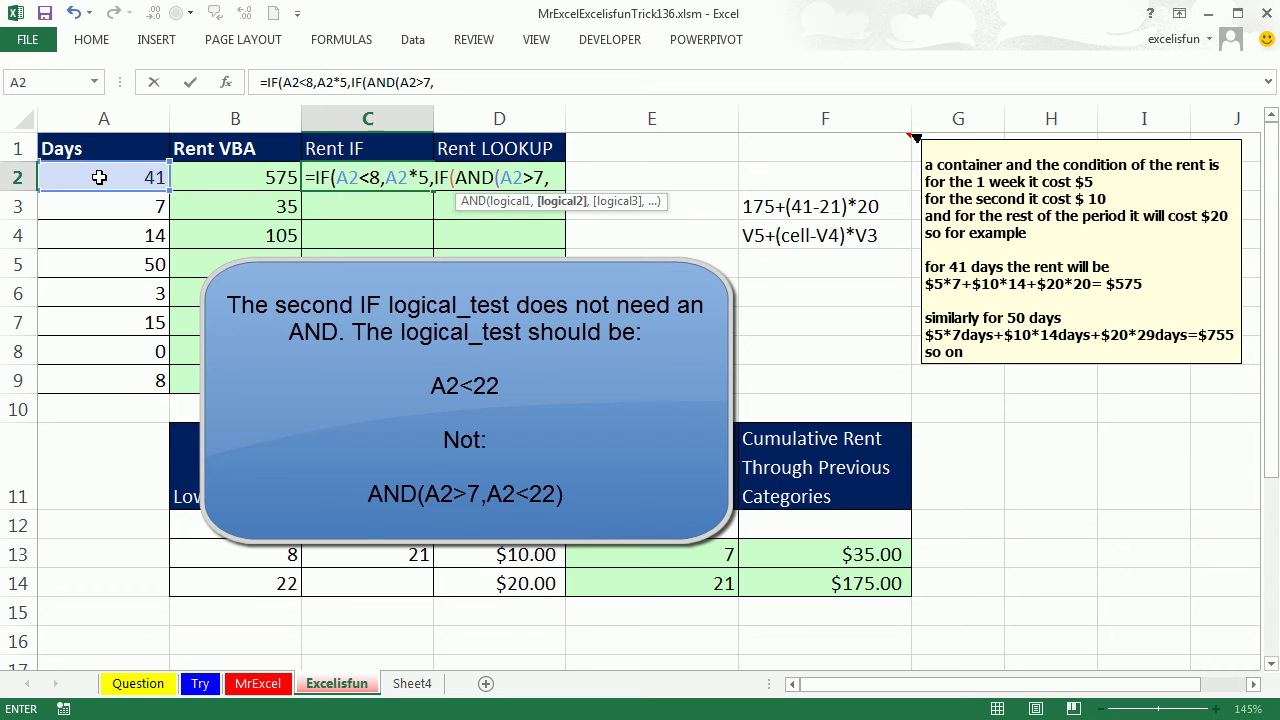
click(100, 177)
text(<)
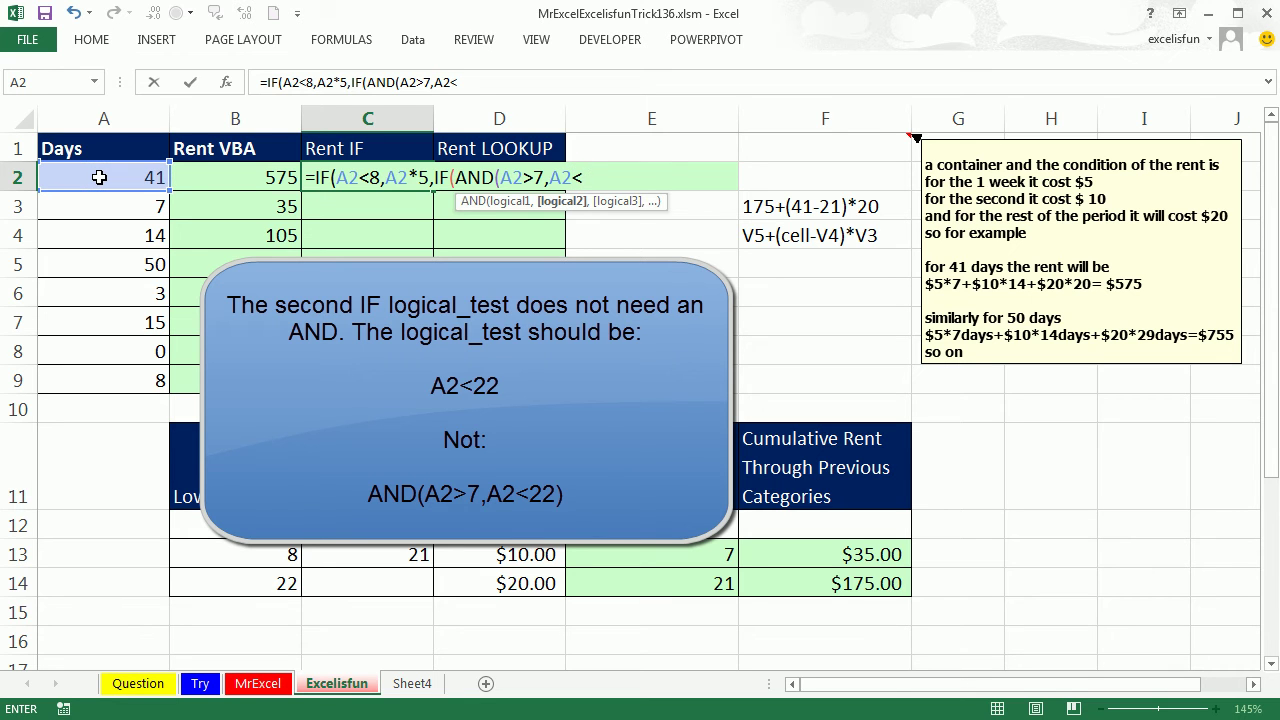
text(22))
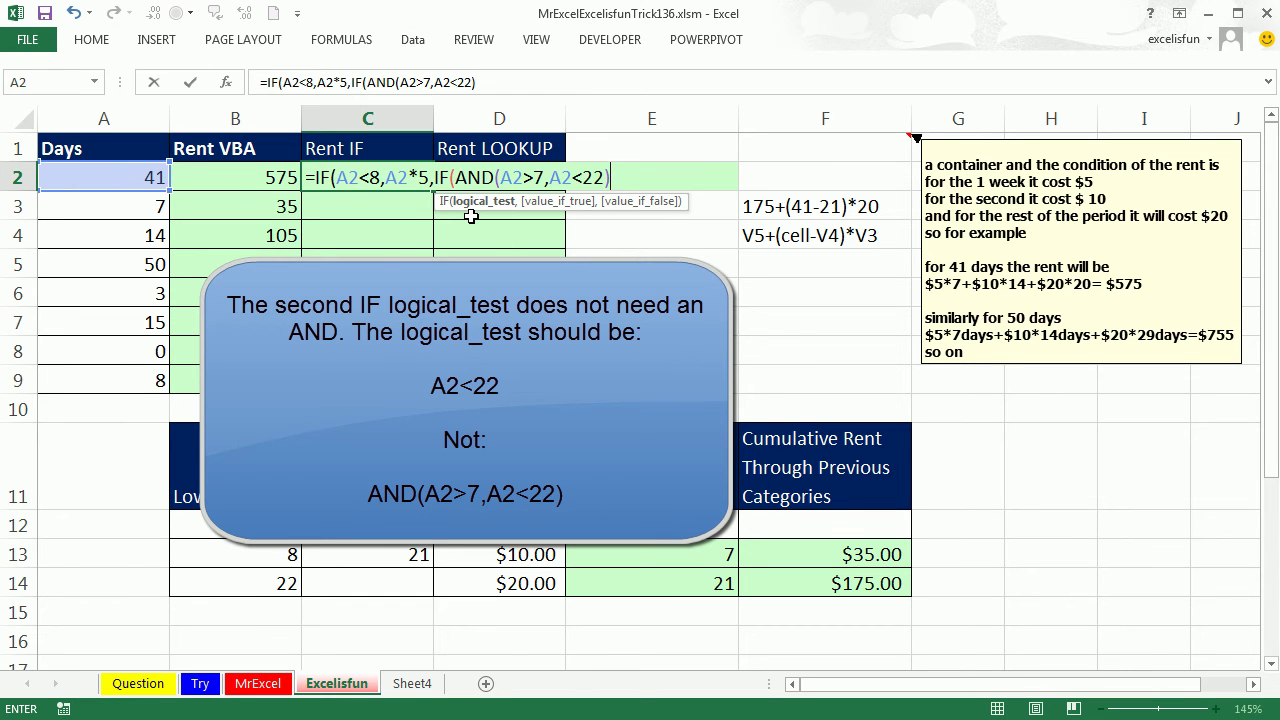
text(,)
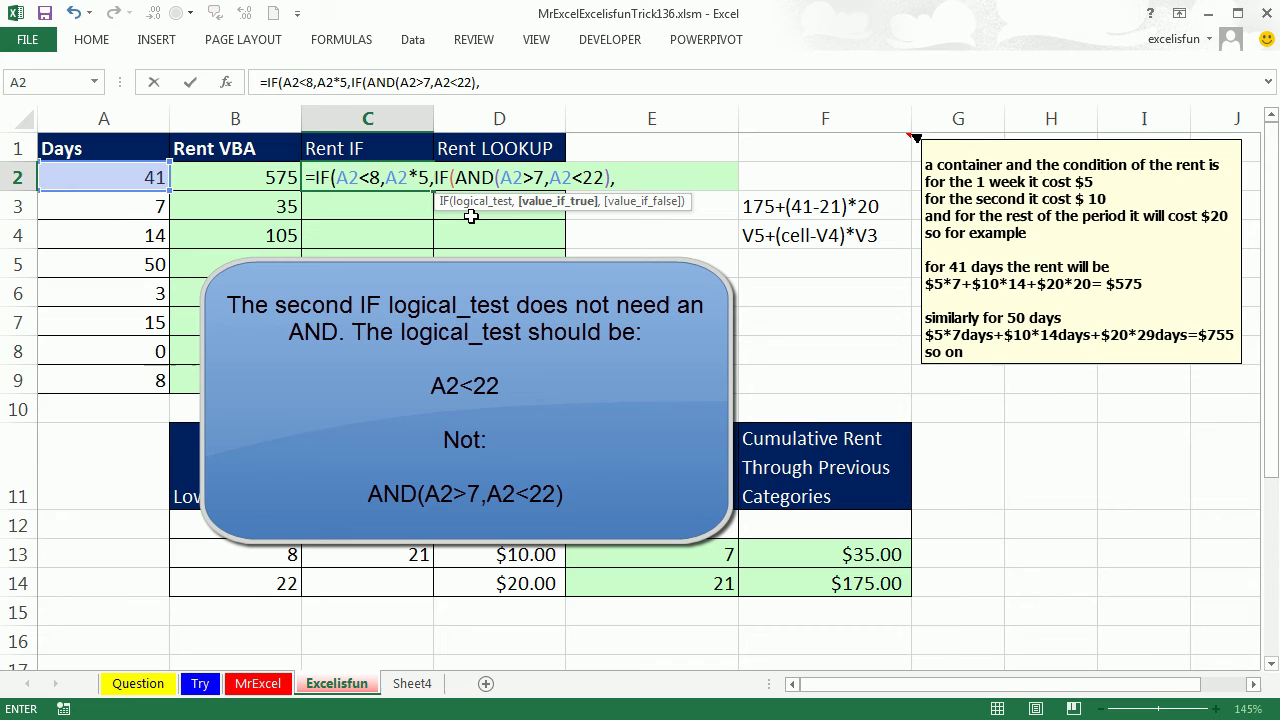
text(35+)
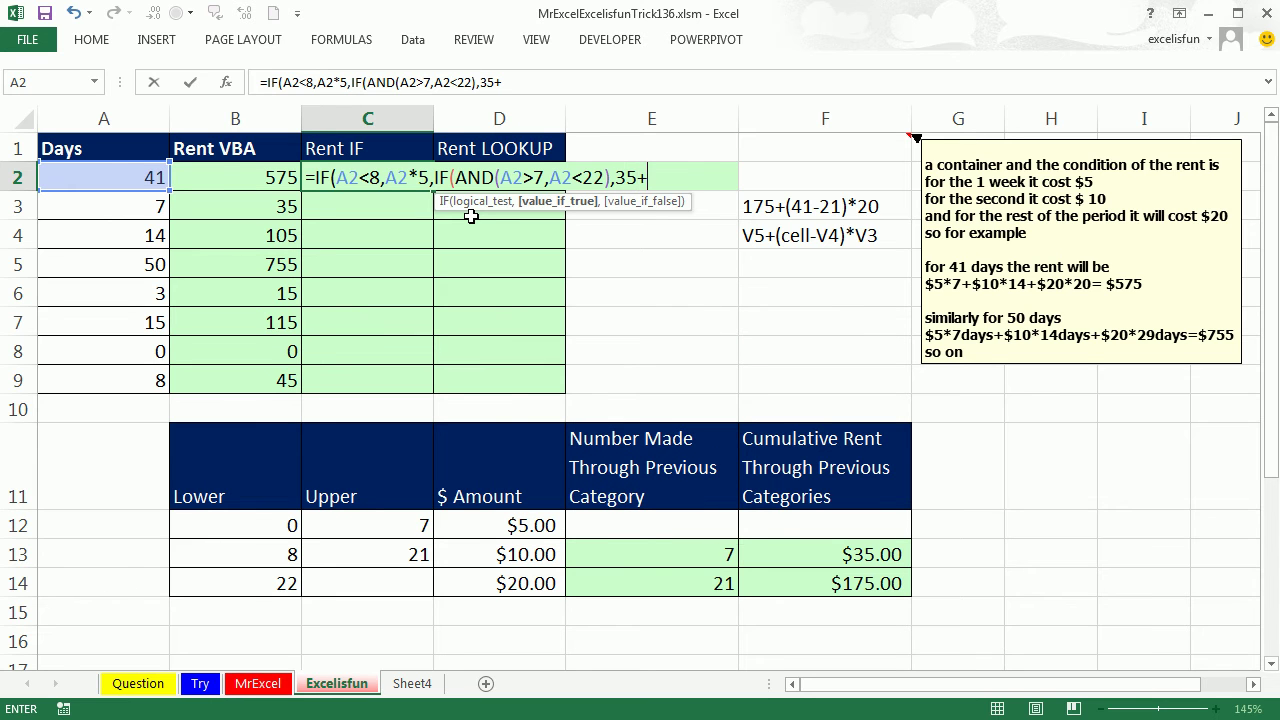
Finish with 35+(A2-7)*10 and 175+(A2-21)*20, copy down to C9, and inspect C7.
click(130, 174)
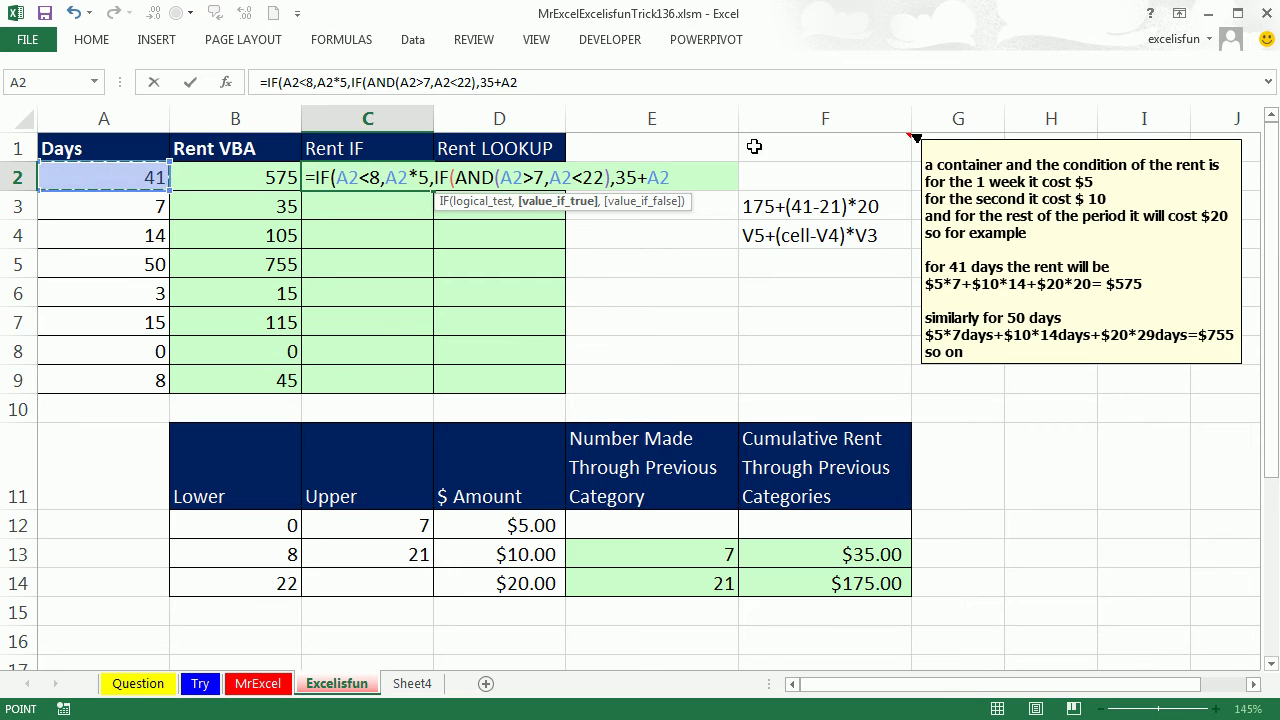
click(659, 184)
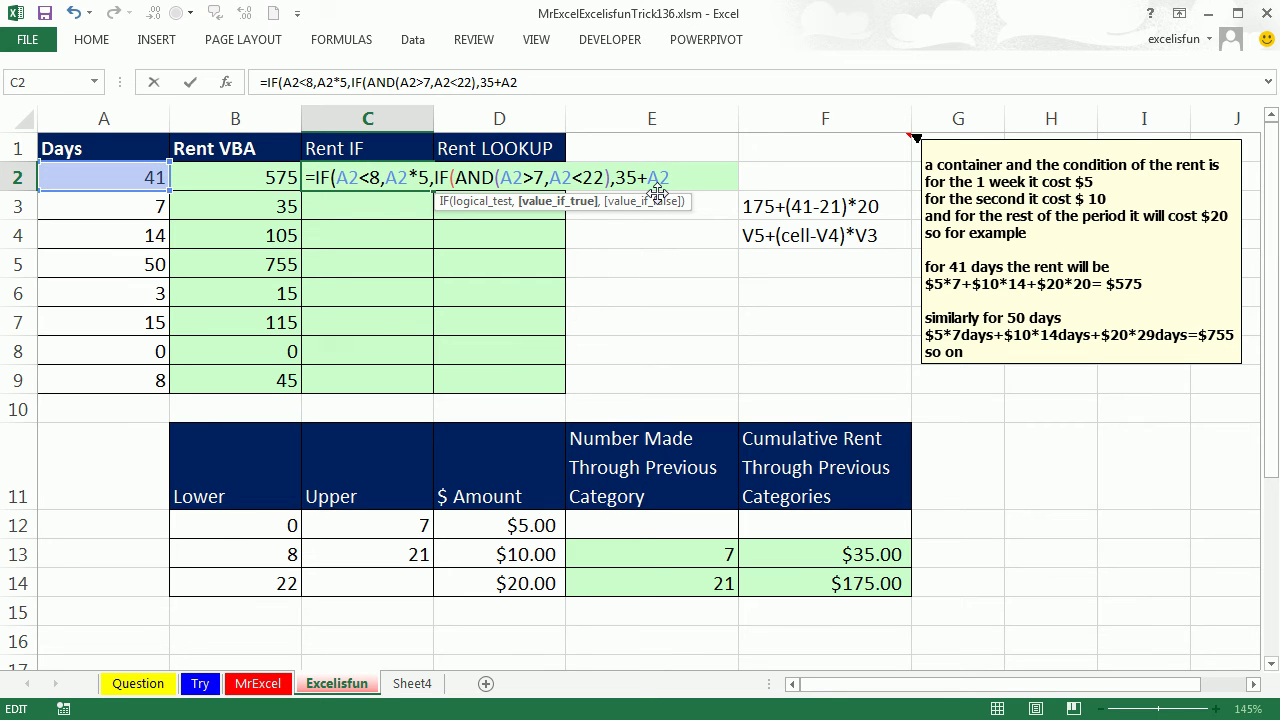
text(()
click(696, 178)
text(-7)*)
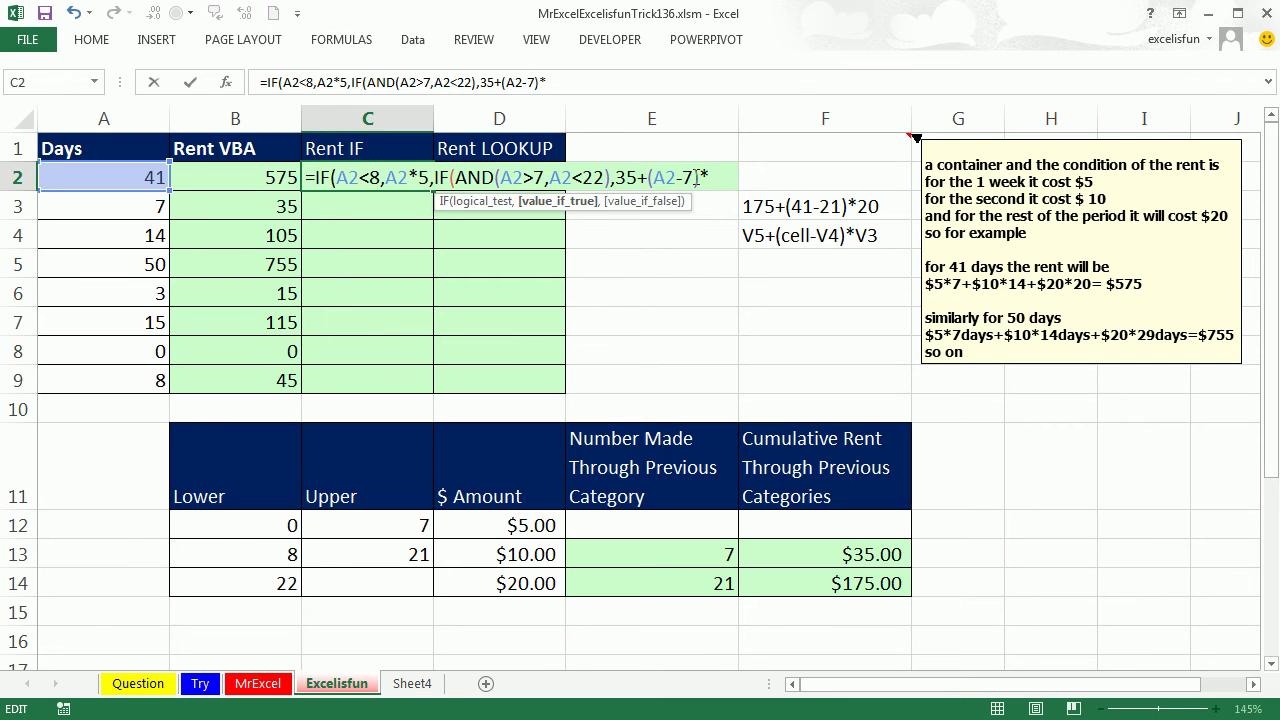
text(10)
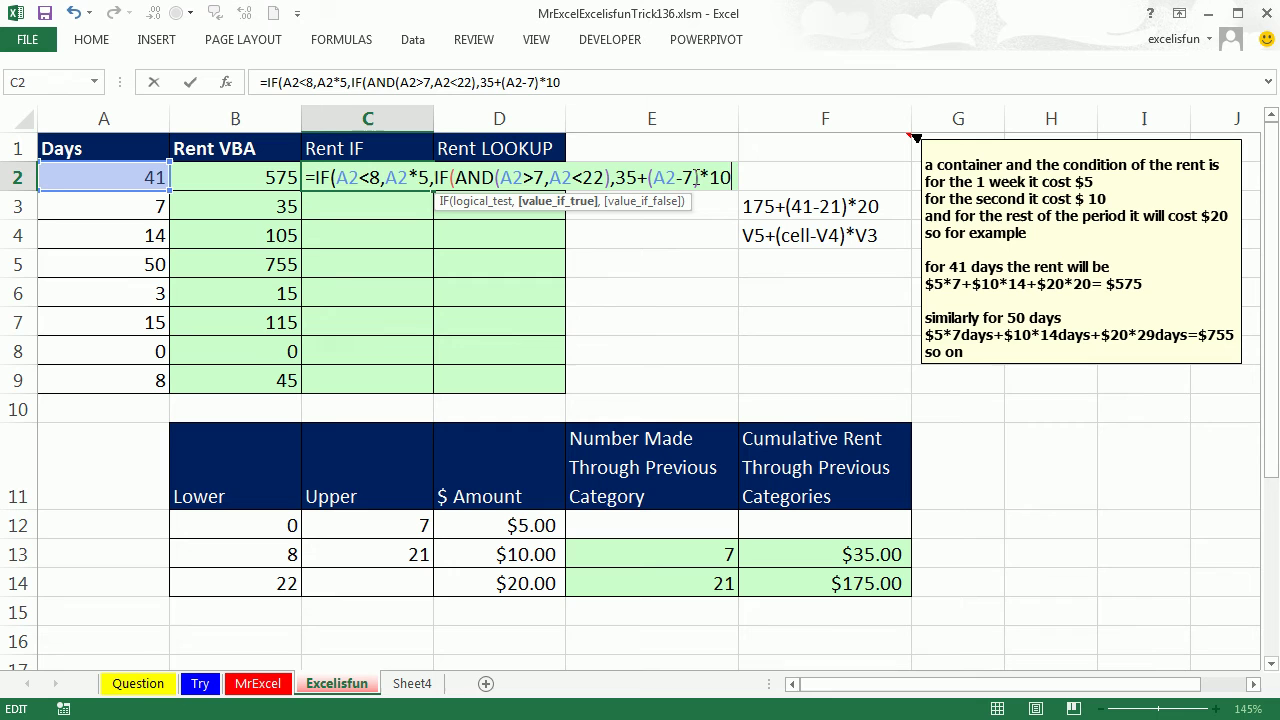
text(,)
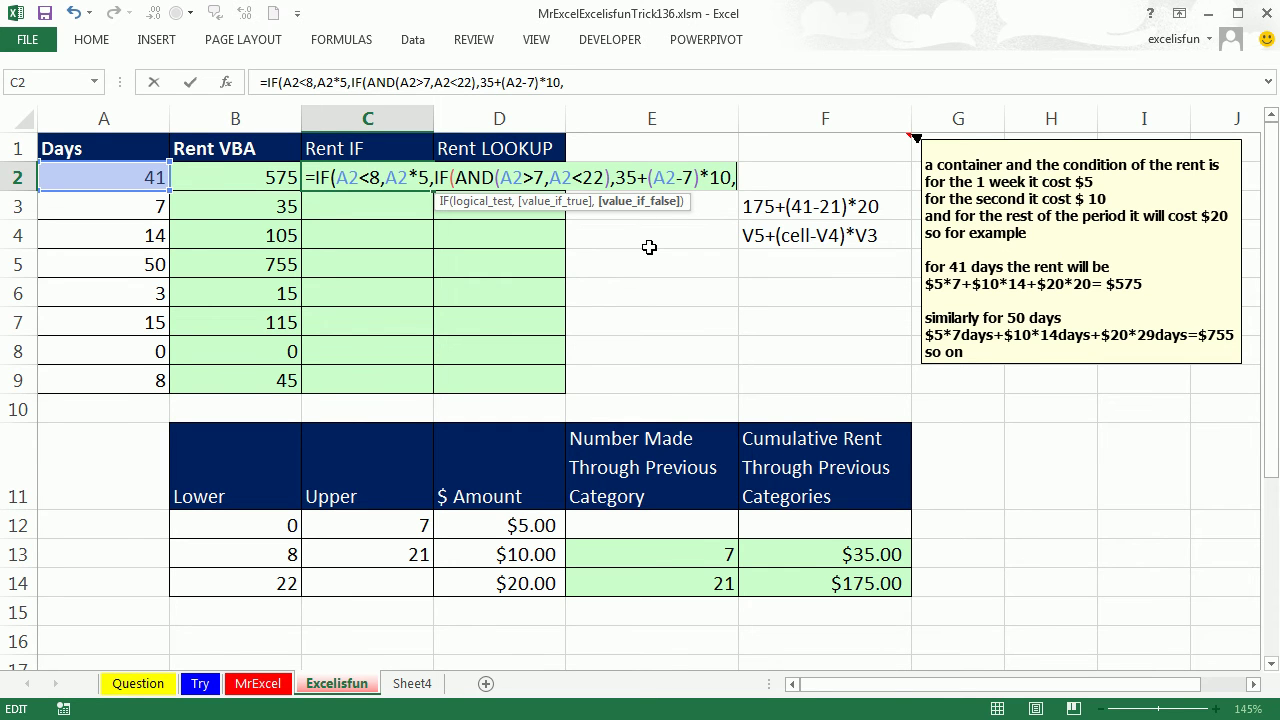
text(175)
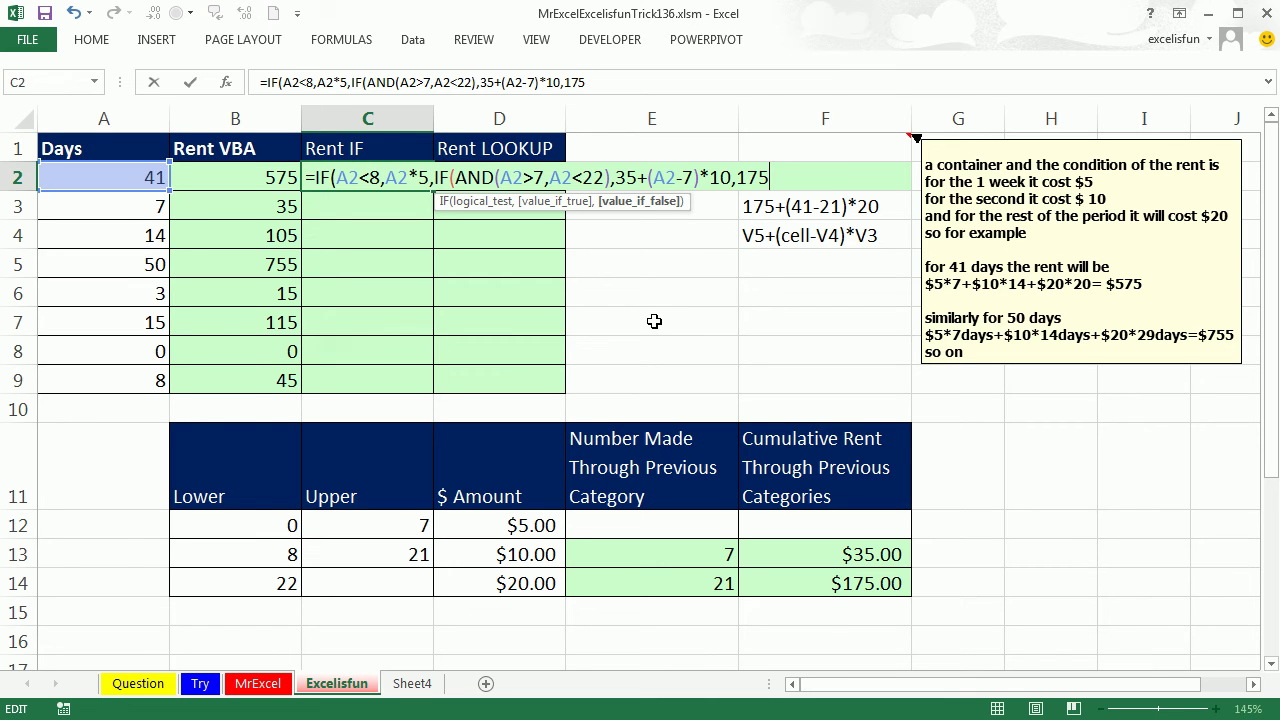
text(+()
click(131, 173)
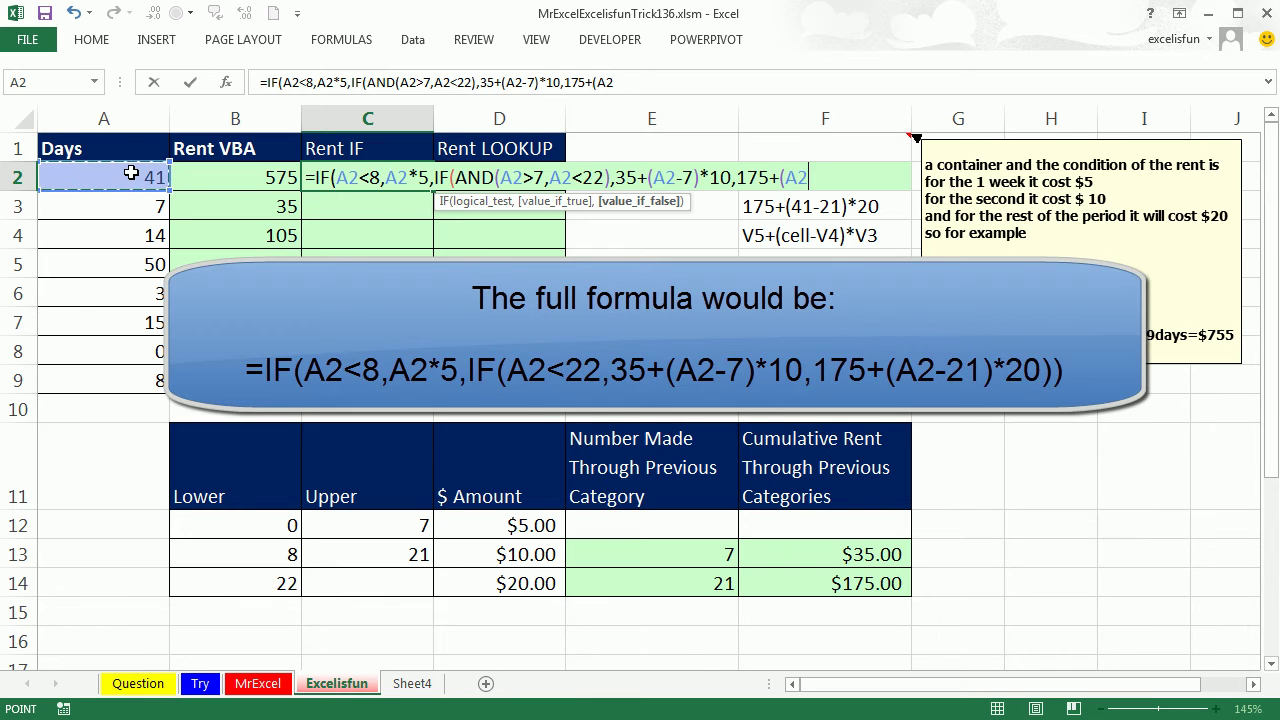
text(-21)*)
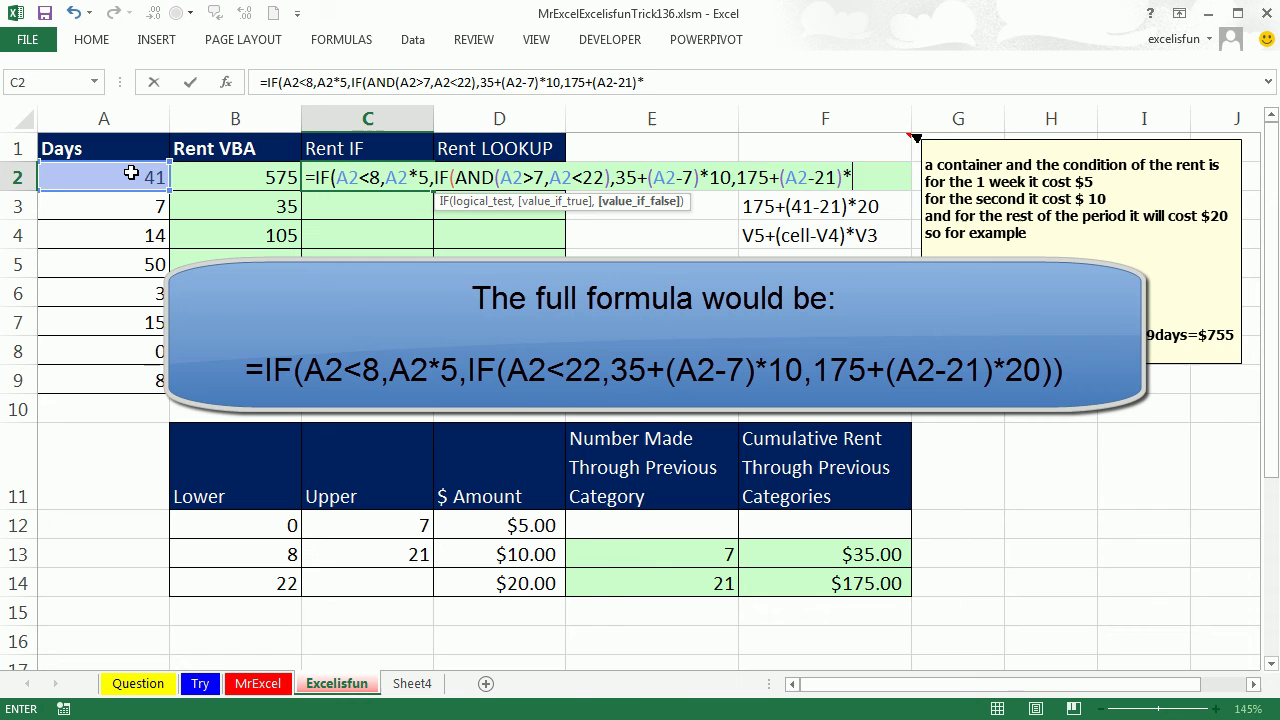
text(20))
key(ctrl+Return)
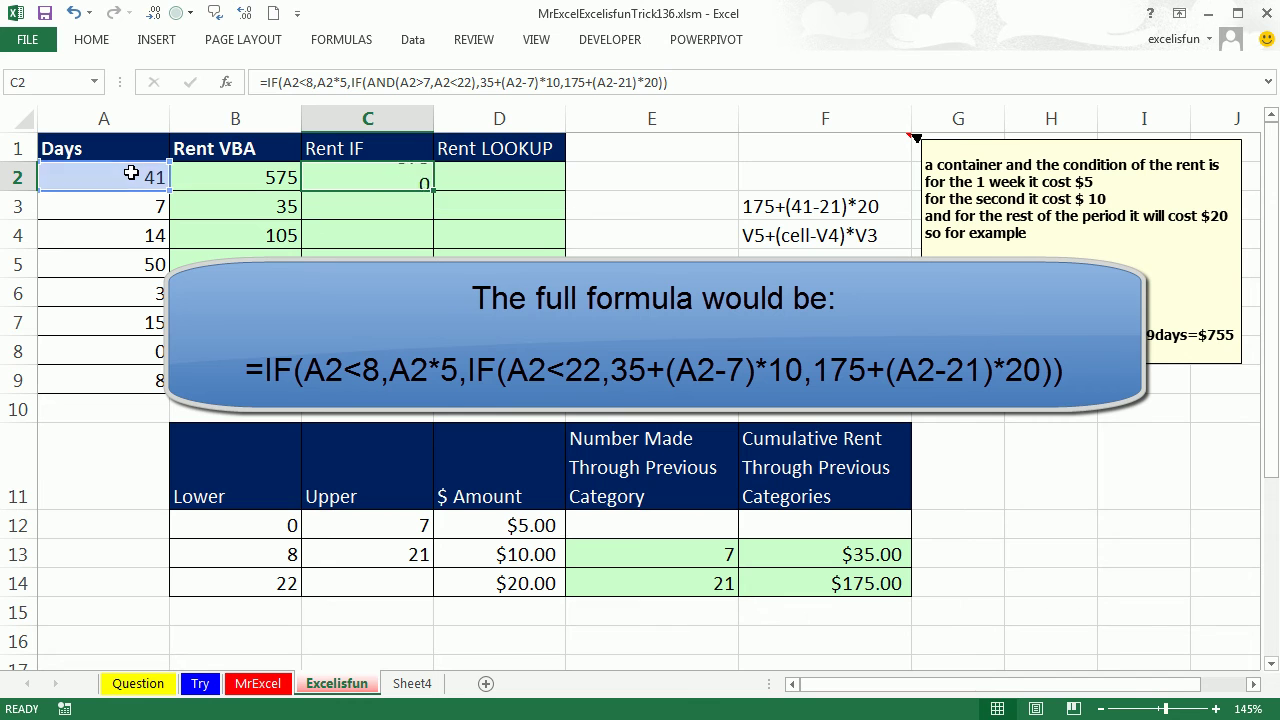
double_click(435, 194)
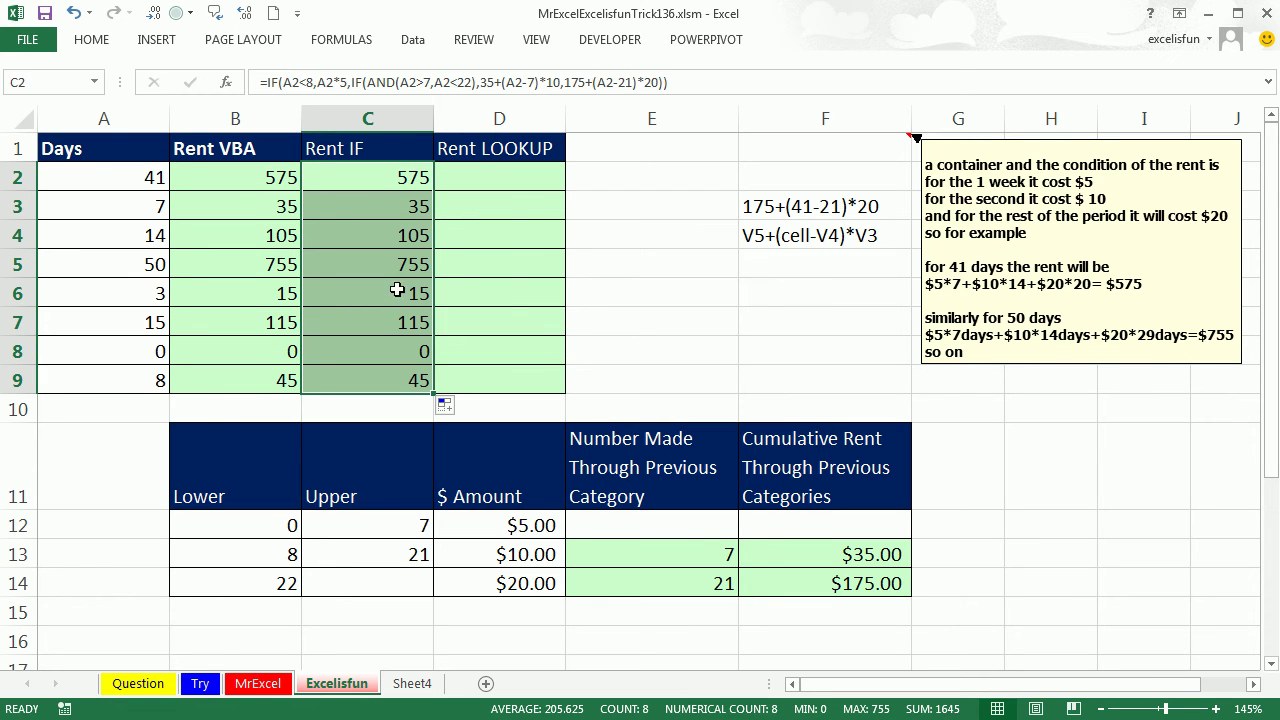
double_click(377, 322)
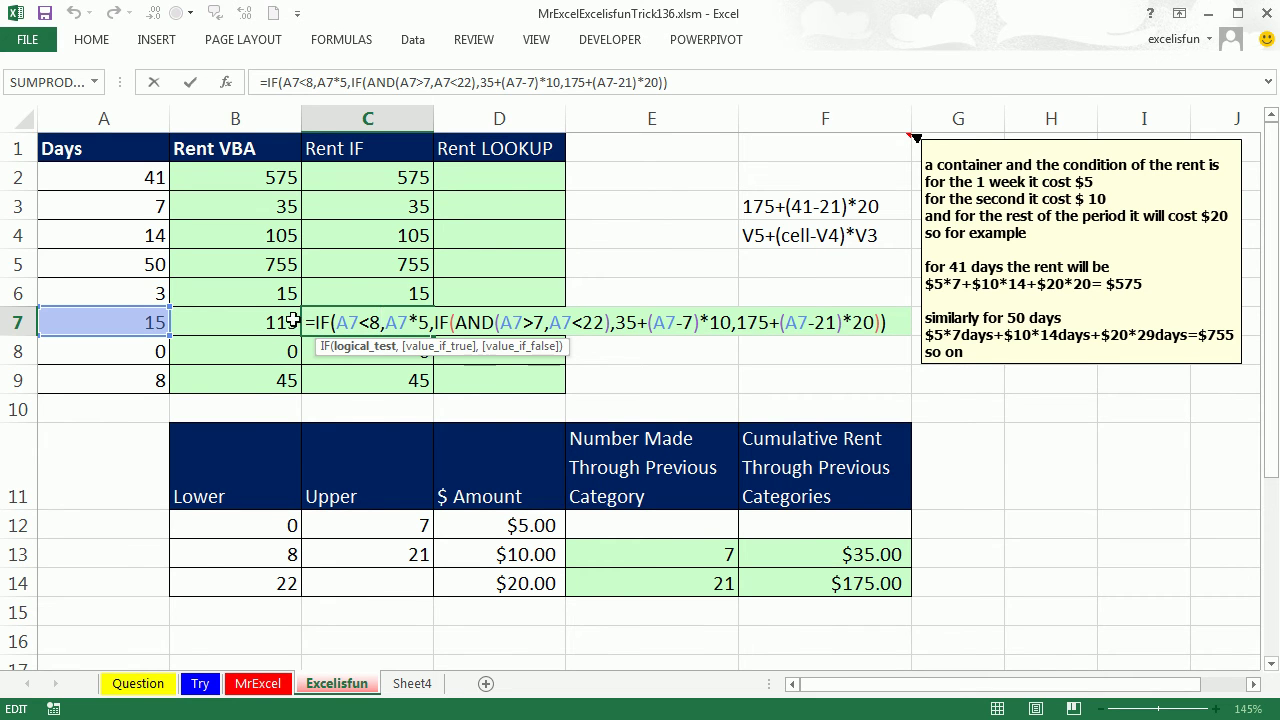
key(ctrl+Return)
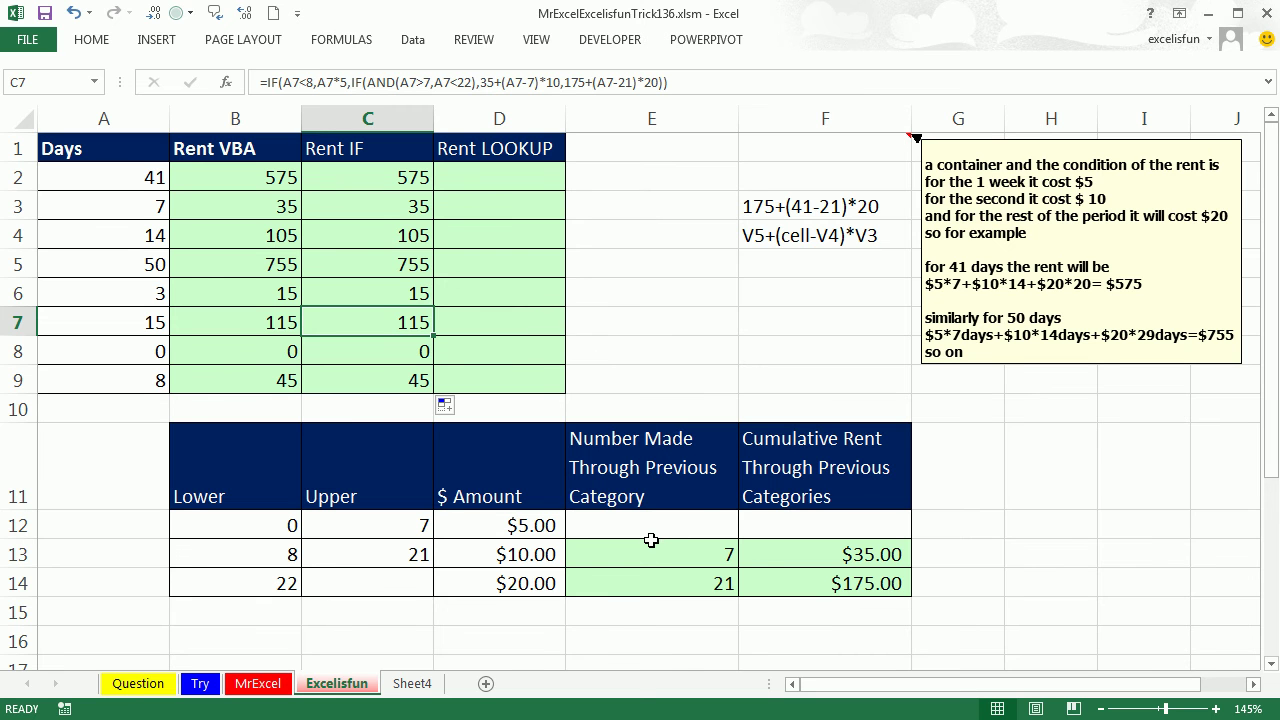
scroll(651, 545, down, 3)
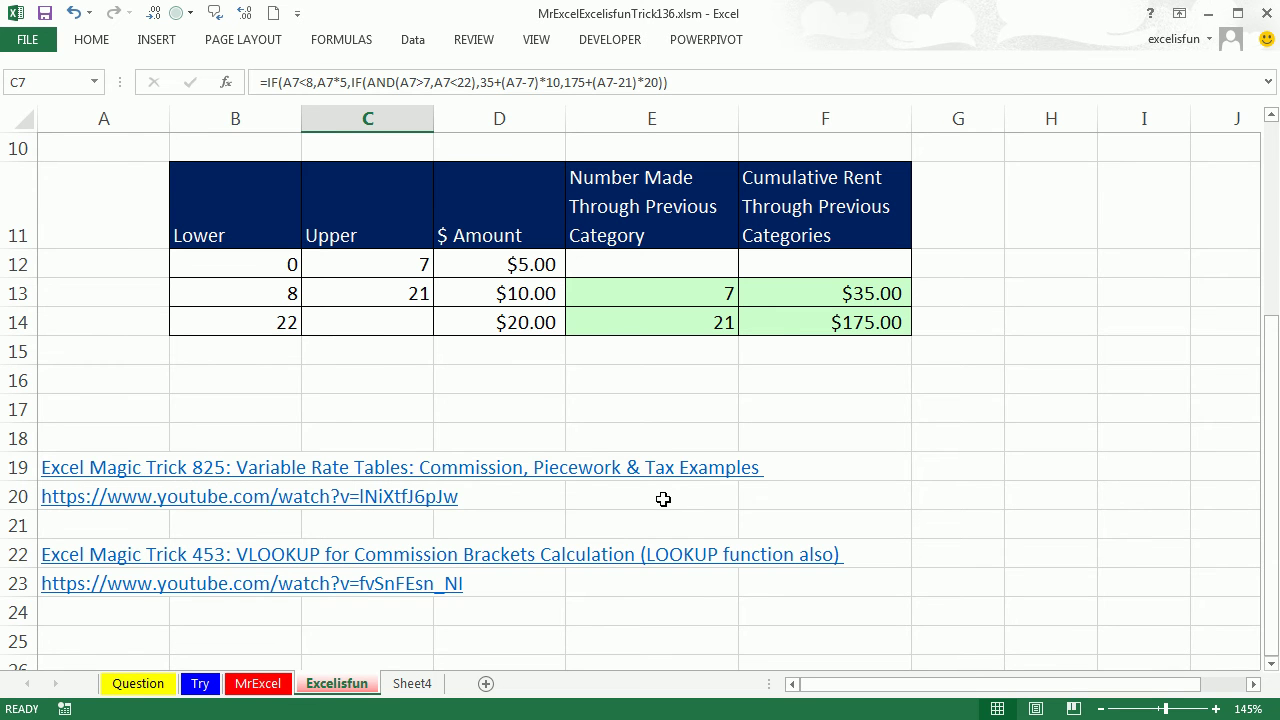
scroll(663, 509, up, 3)
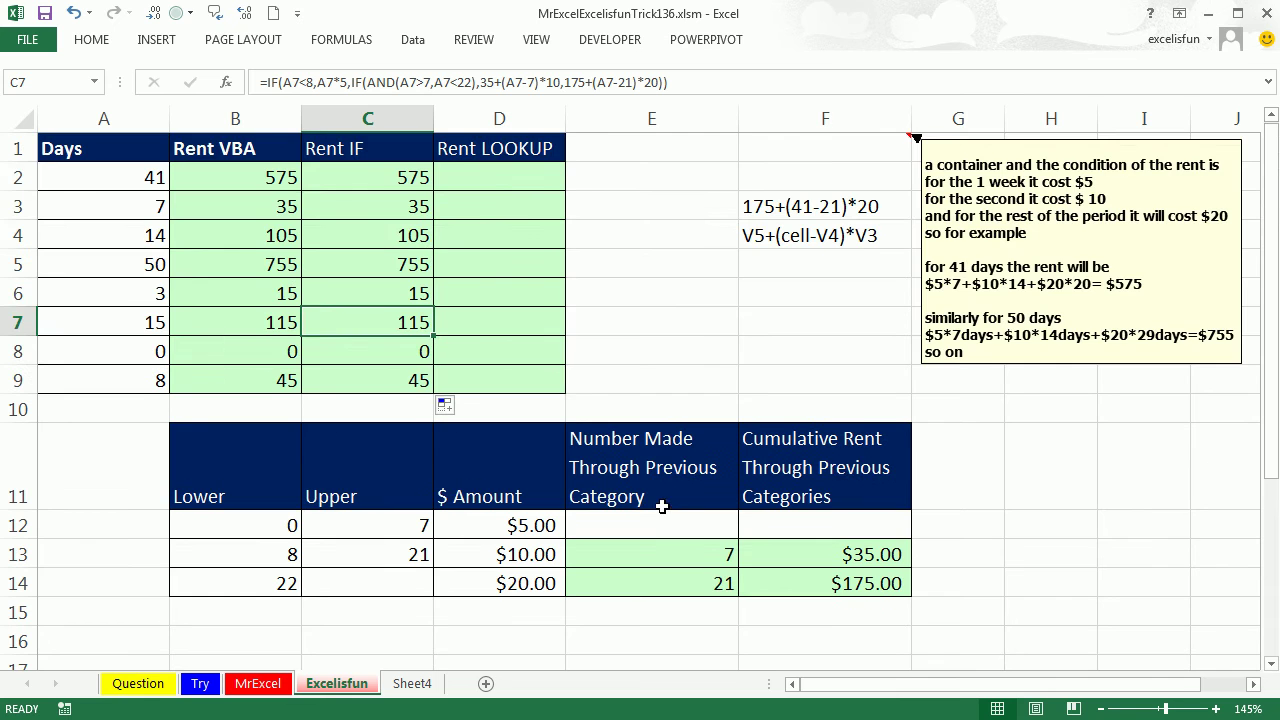
click(496, 178)
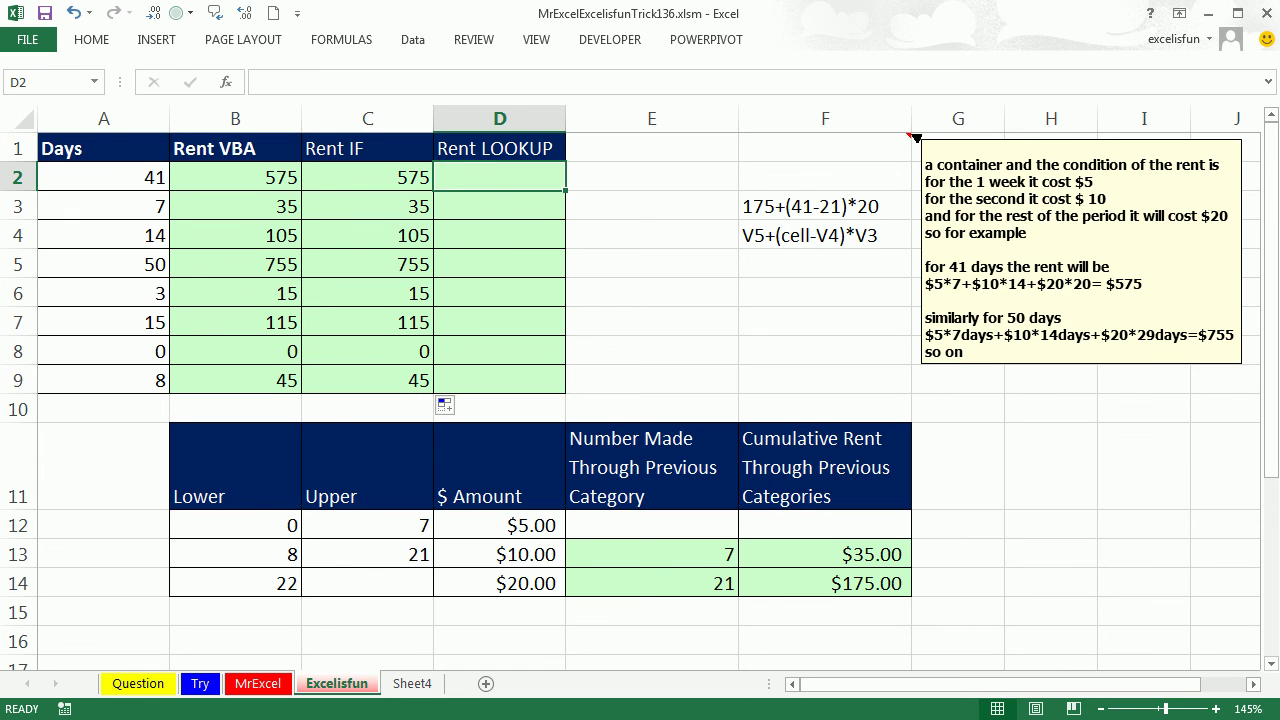
Enter =VLOOKUP(A2,$B$12:$F$14,5) in D2 and copy it down to D9.
text(=vl)
key(Tab)
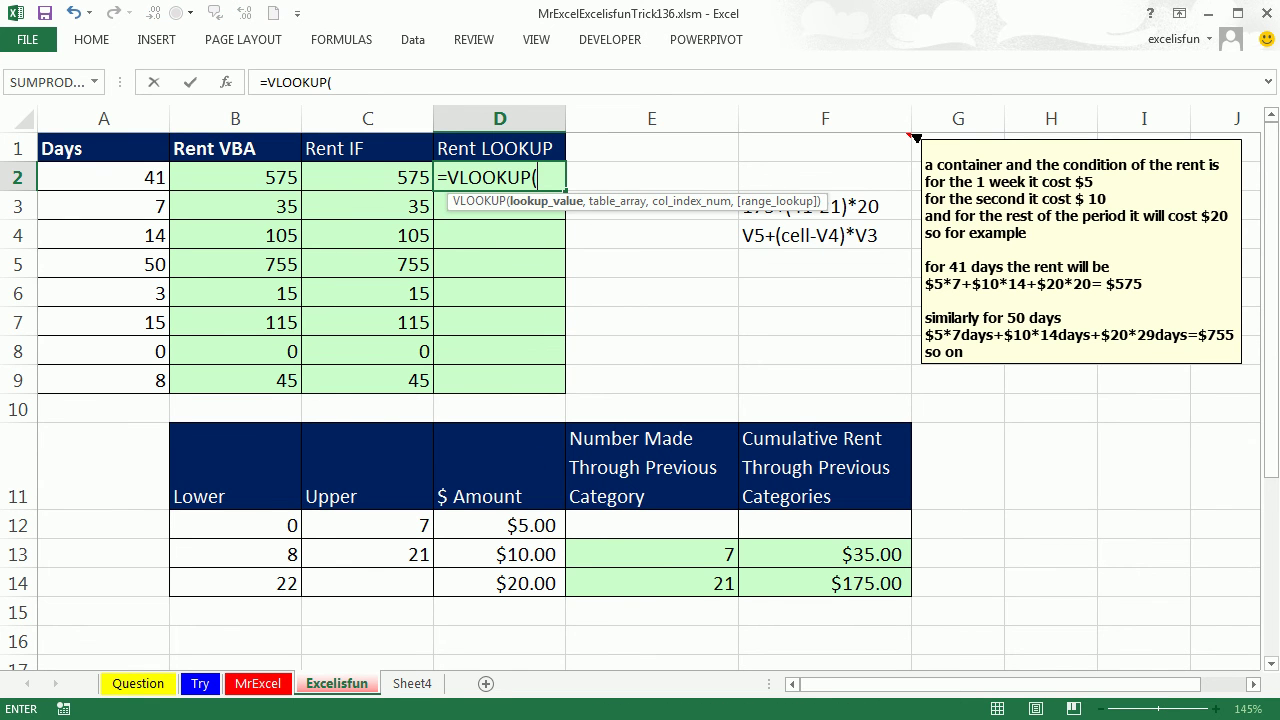
click(155, 178)
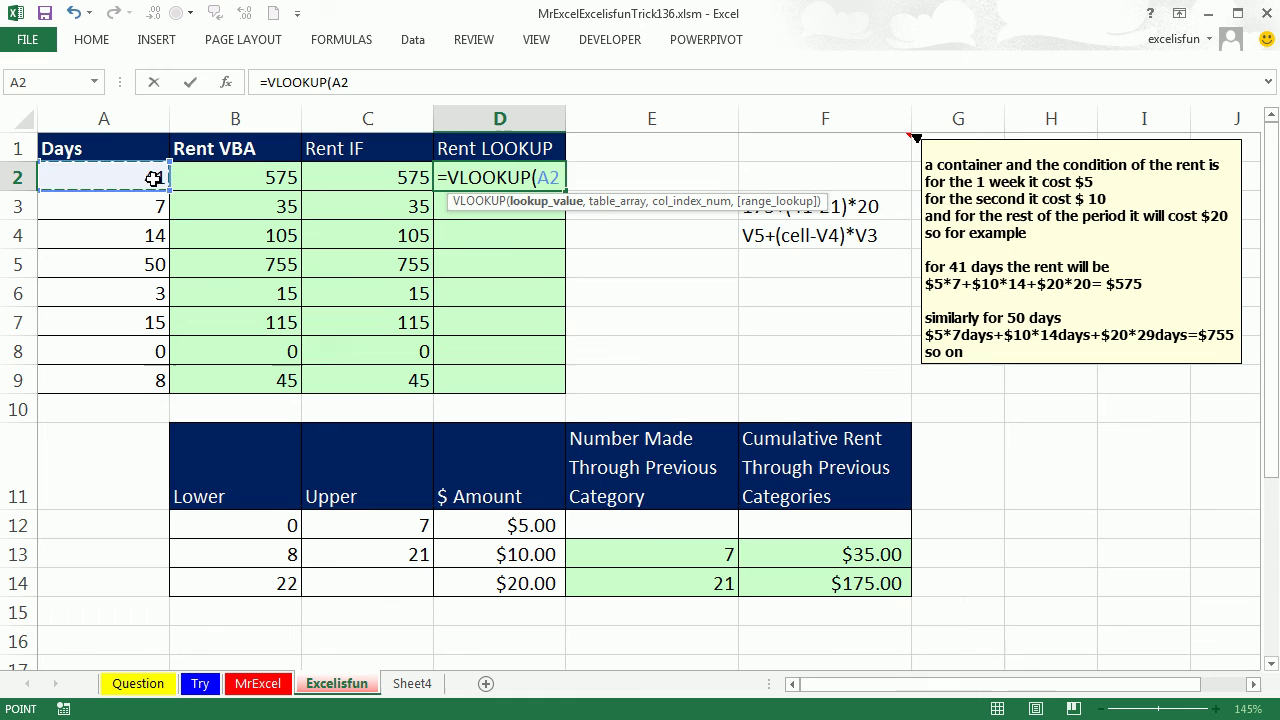
text(,)
drag(264, 526, 781, 580)
key(F4)
text(,)
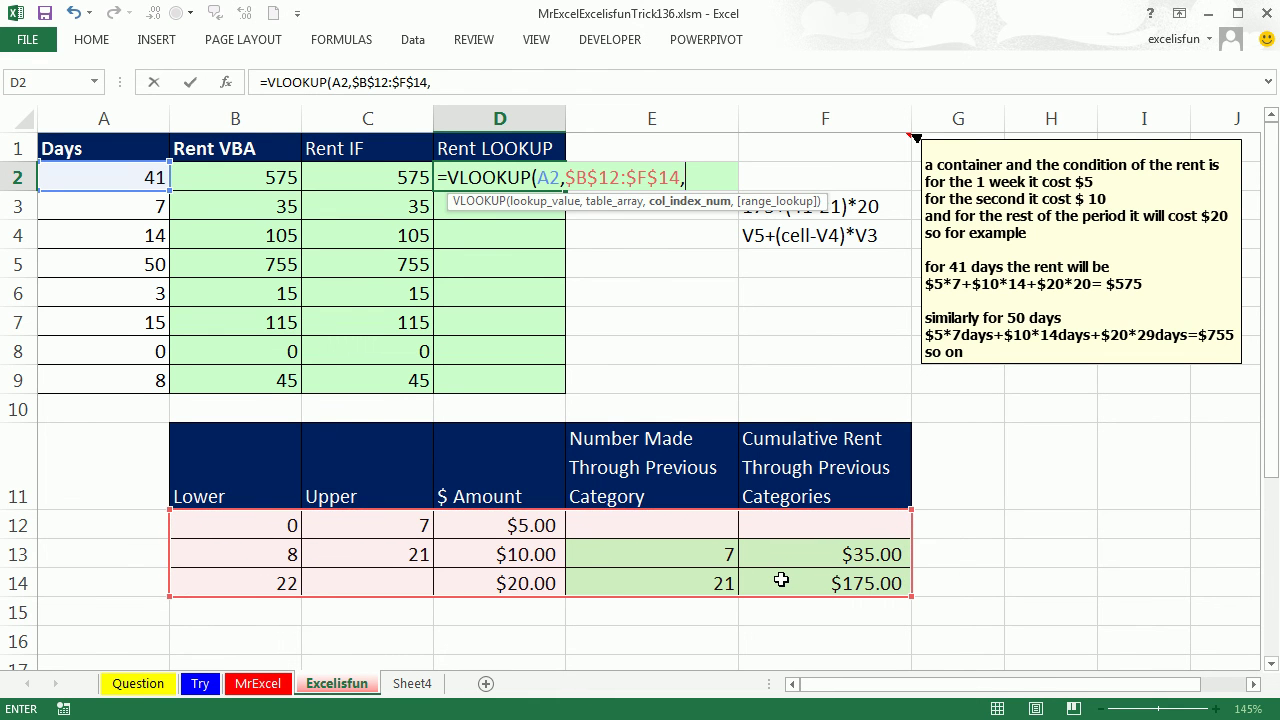
text(5))
key(ctrl+Return)
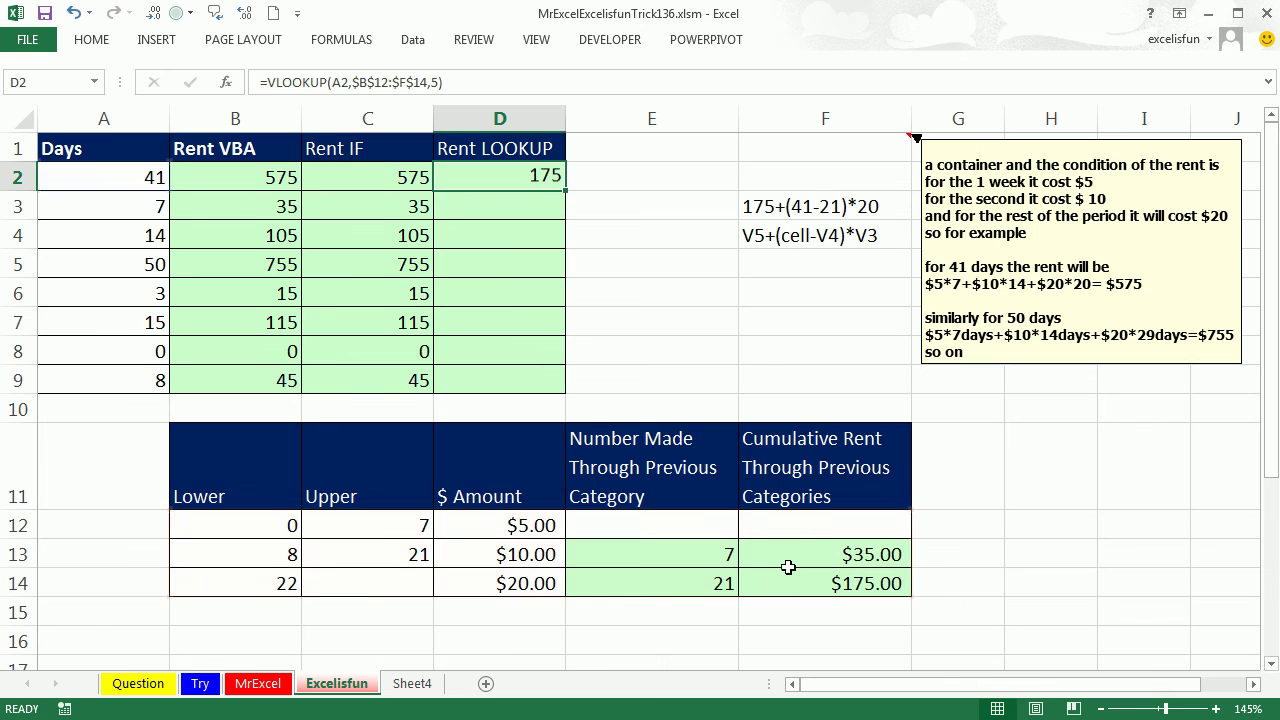
double_click(565, 193)
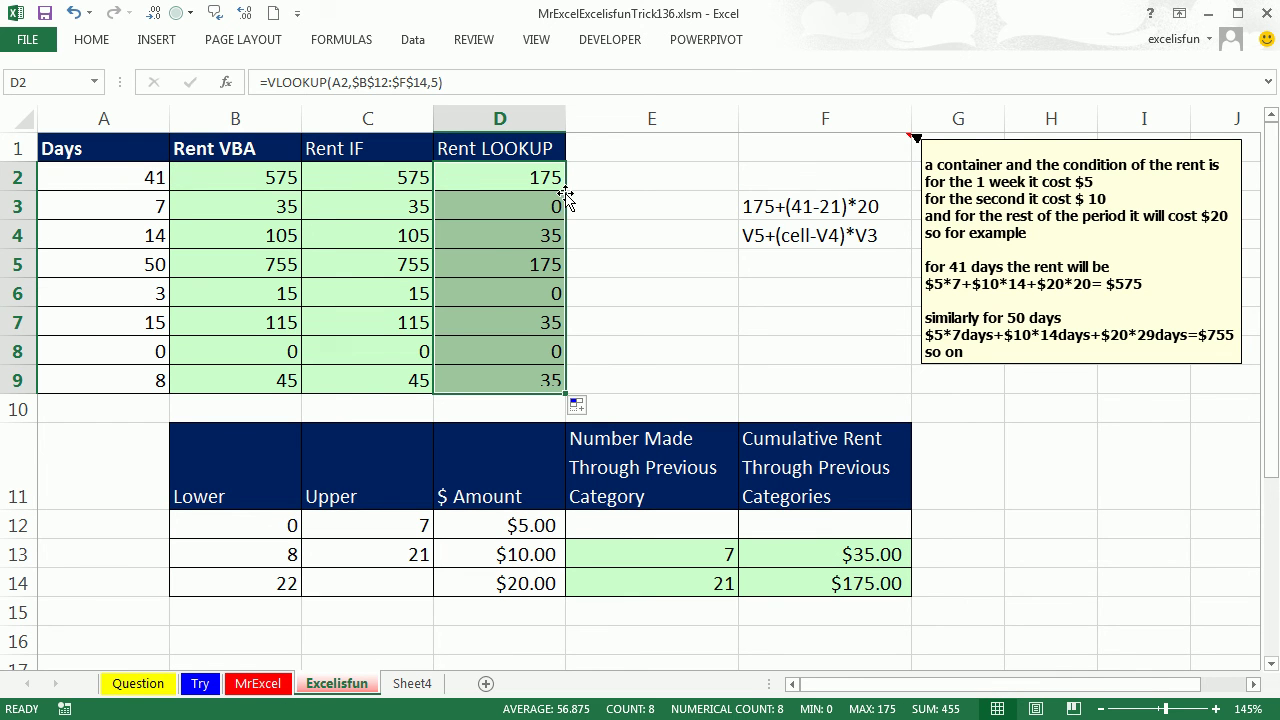
Extend D2's formula with +(A2-VLOOKUP(A2,$B$12:$F$14,4))*.
double_click(478, 178)
drag(448, 178, 757, 193)
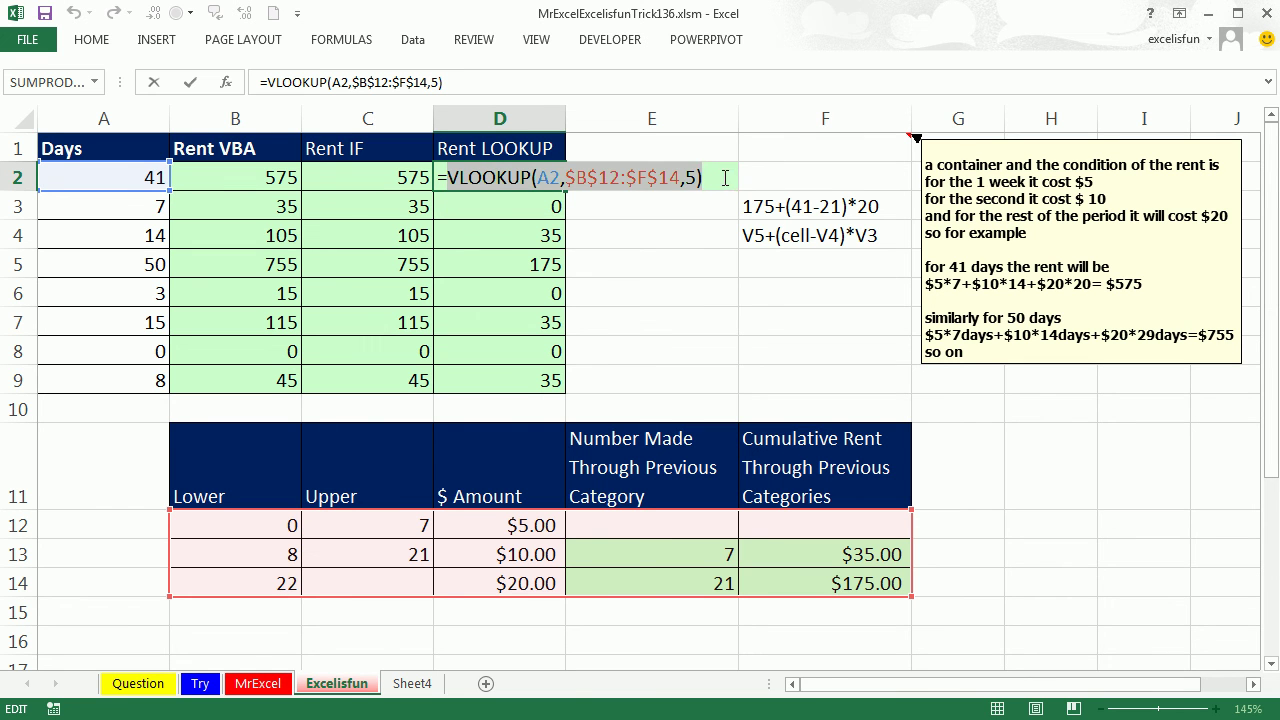
click(725, 178)
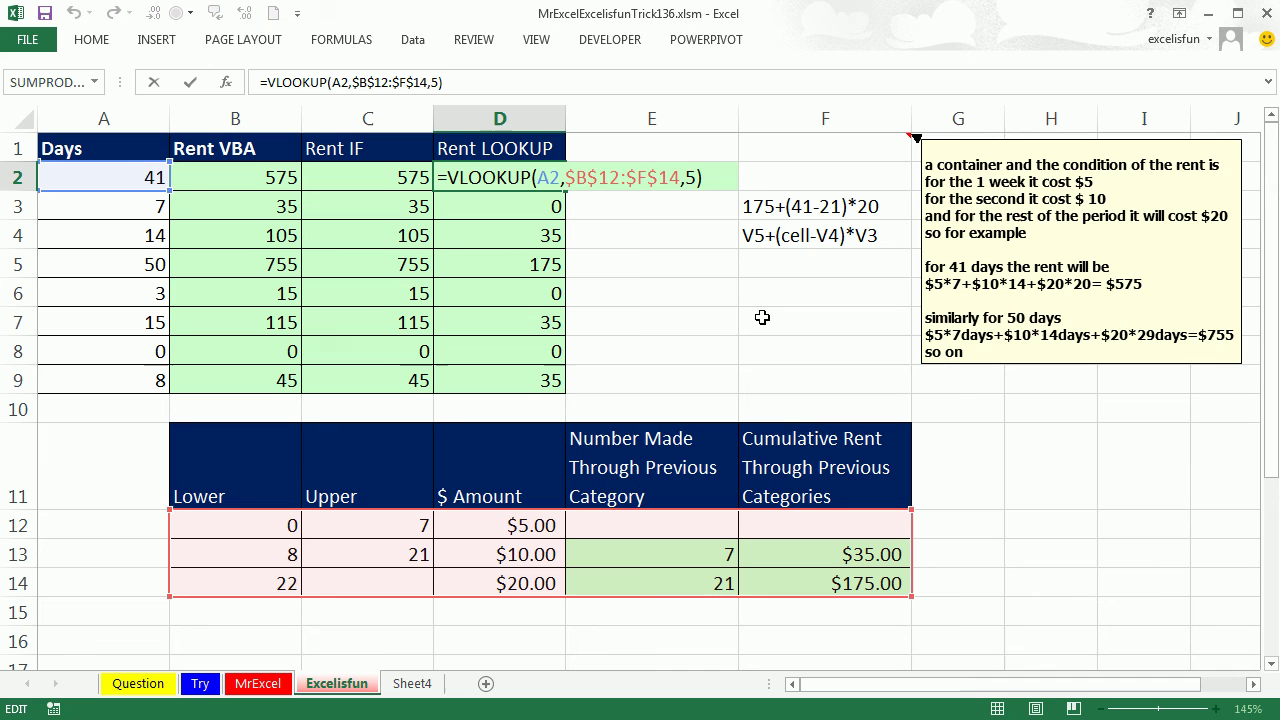
text(+()
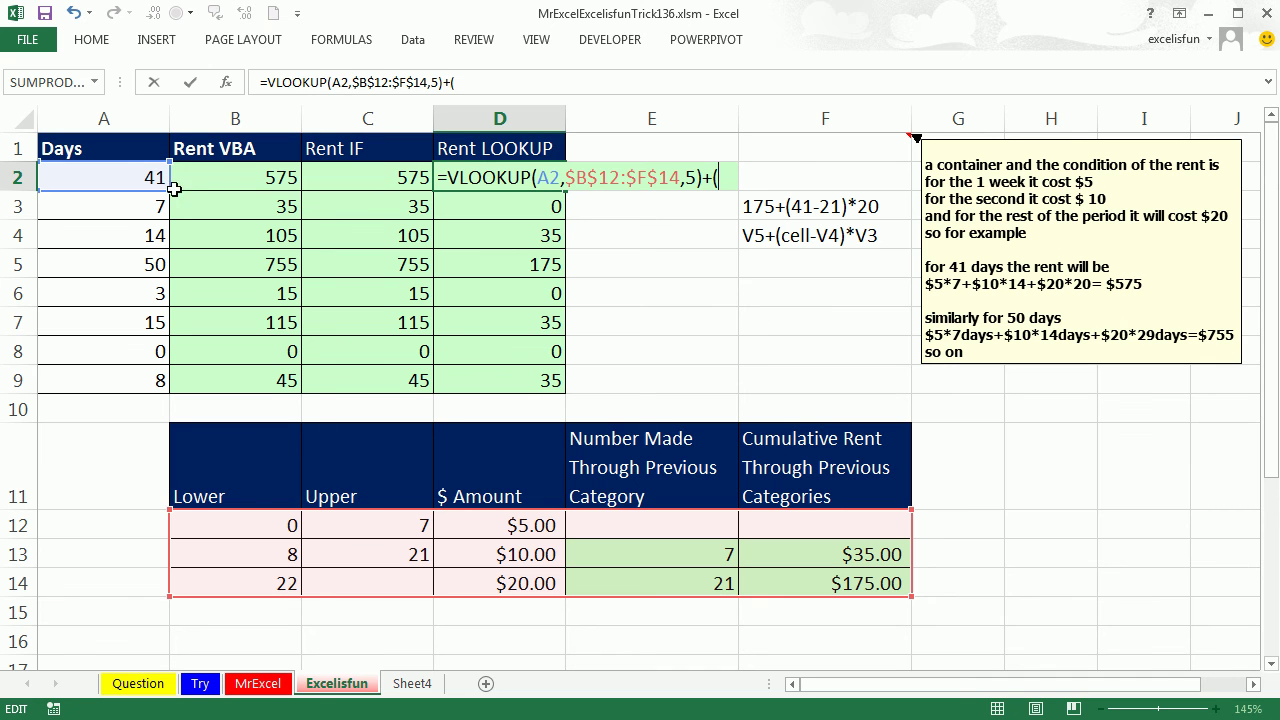
click(141, 176)
text(-)
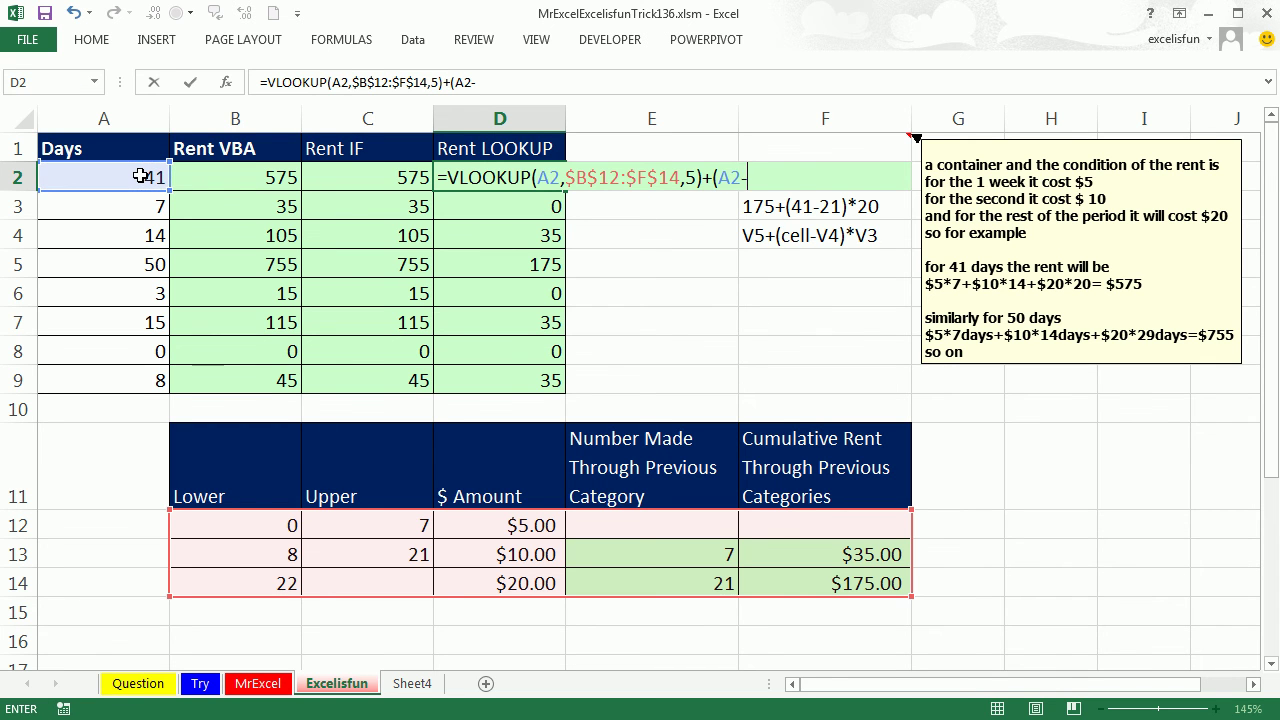
key(ctrl+v)
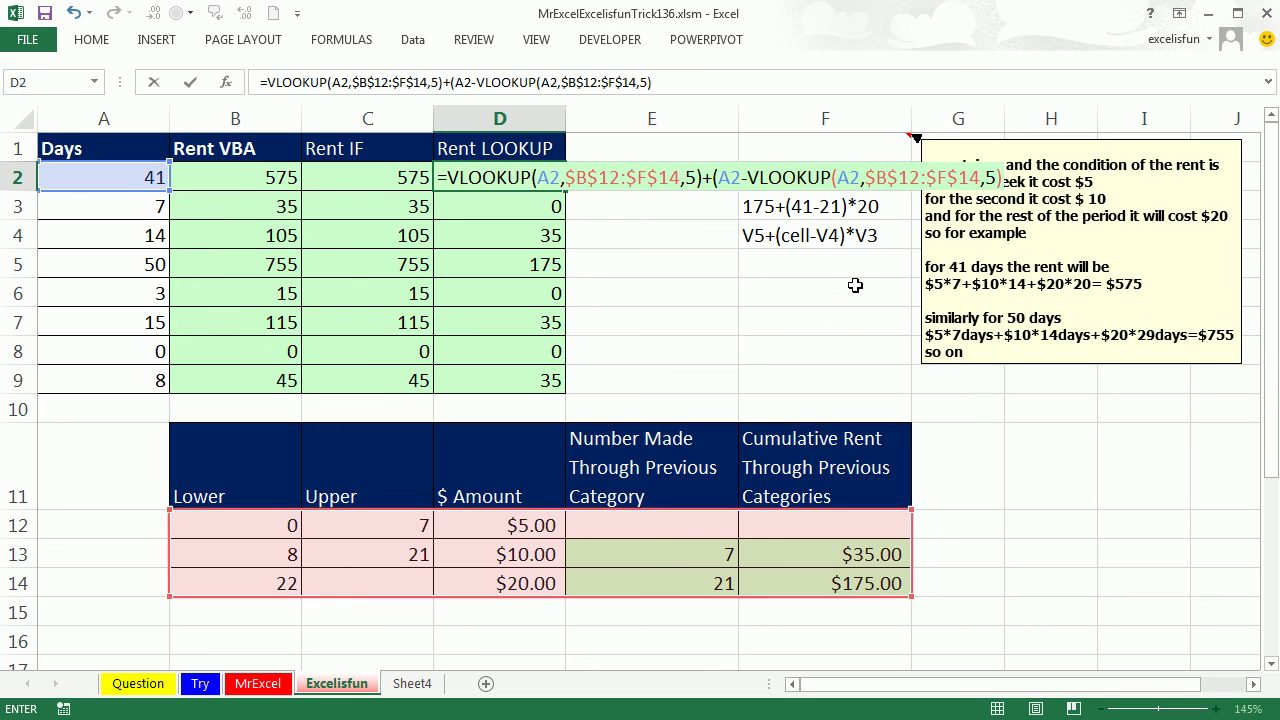
click(996, 175)
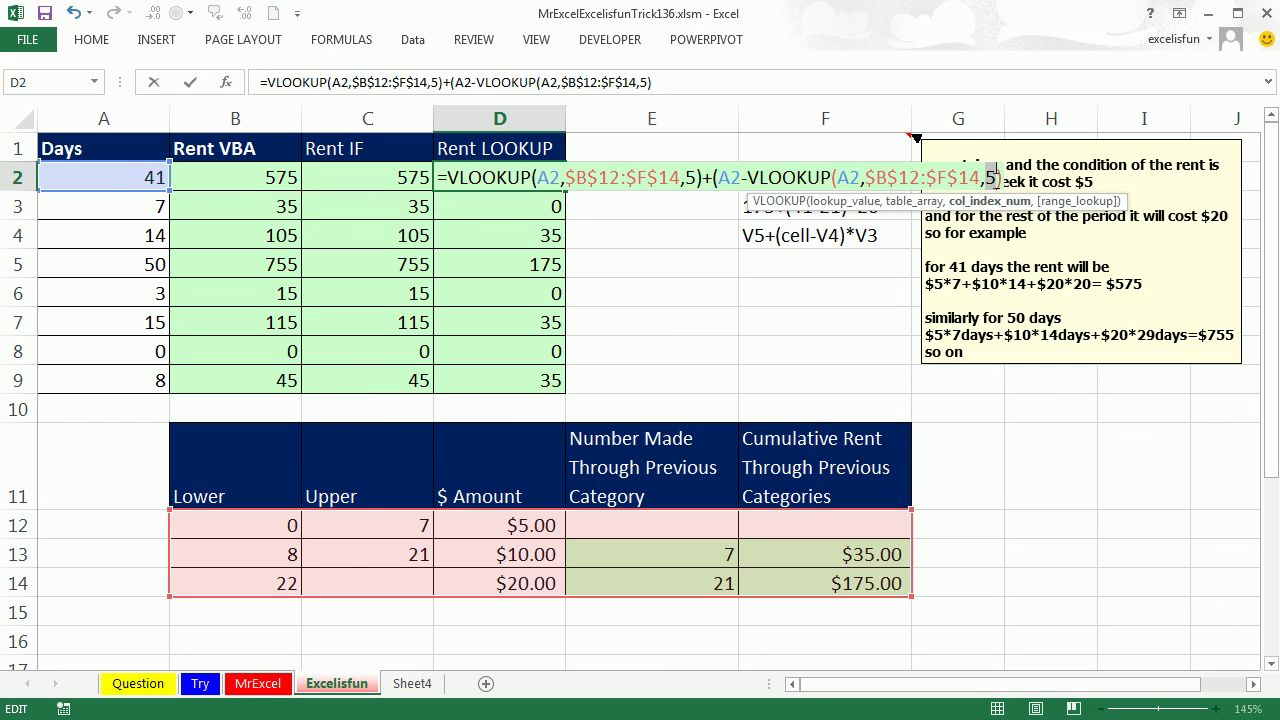
key(BackSpace)
text(4))*)
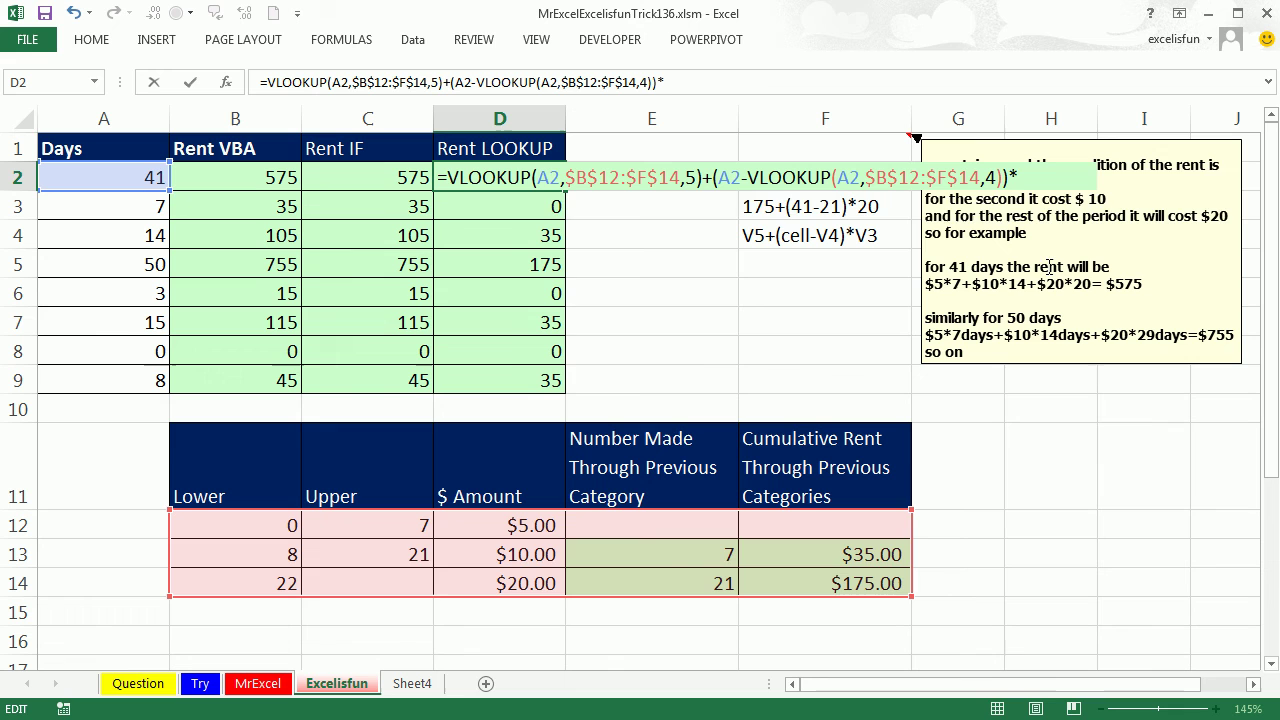
Multiply by a third VLOOKUP returning column 3, and copy the finished formula to D9.
key(ctrl+v)
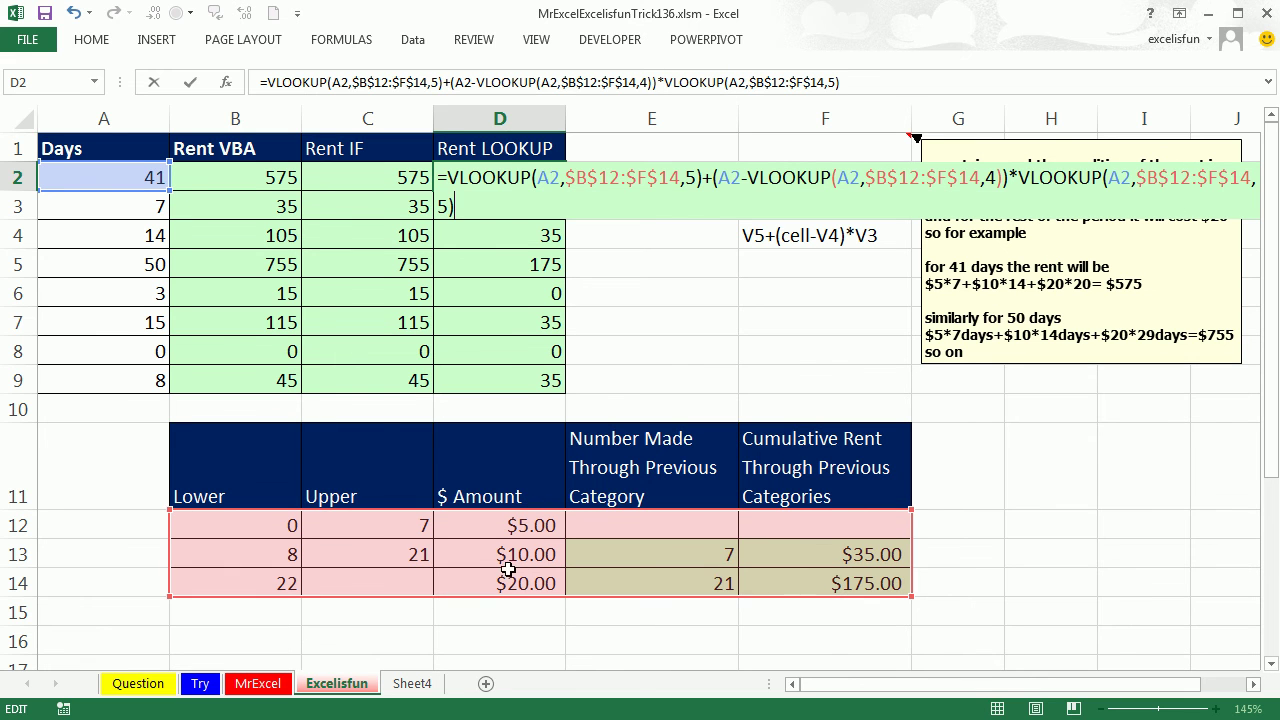
double_click(440, 207)
text(3)
key(ctrl+Return)
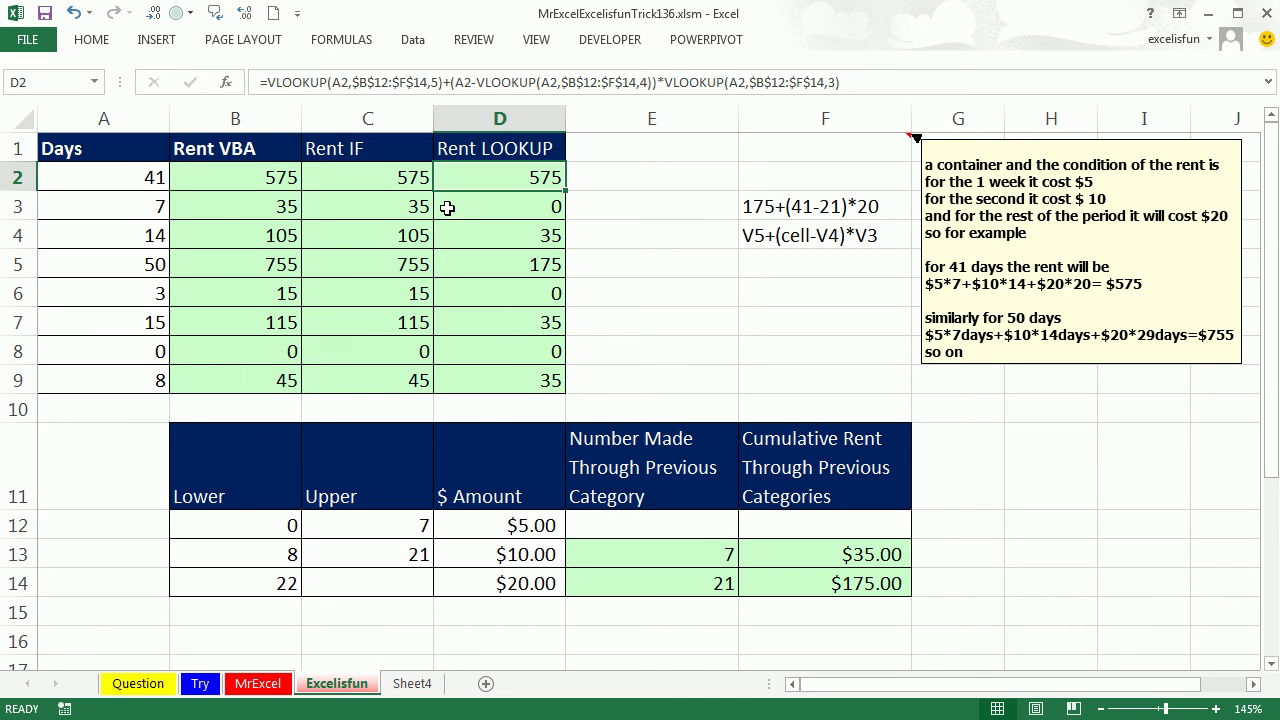
double_click(566, 188)
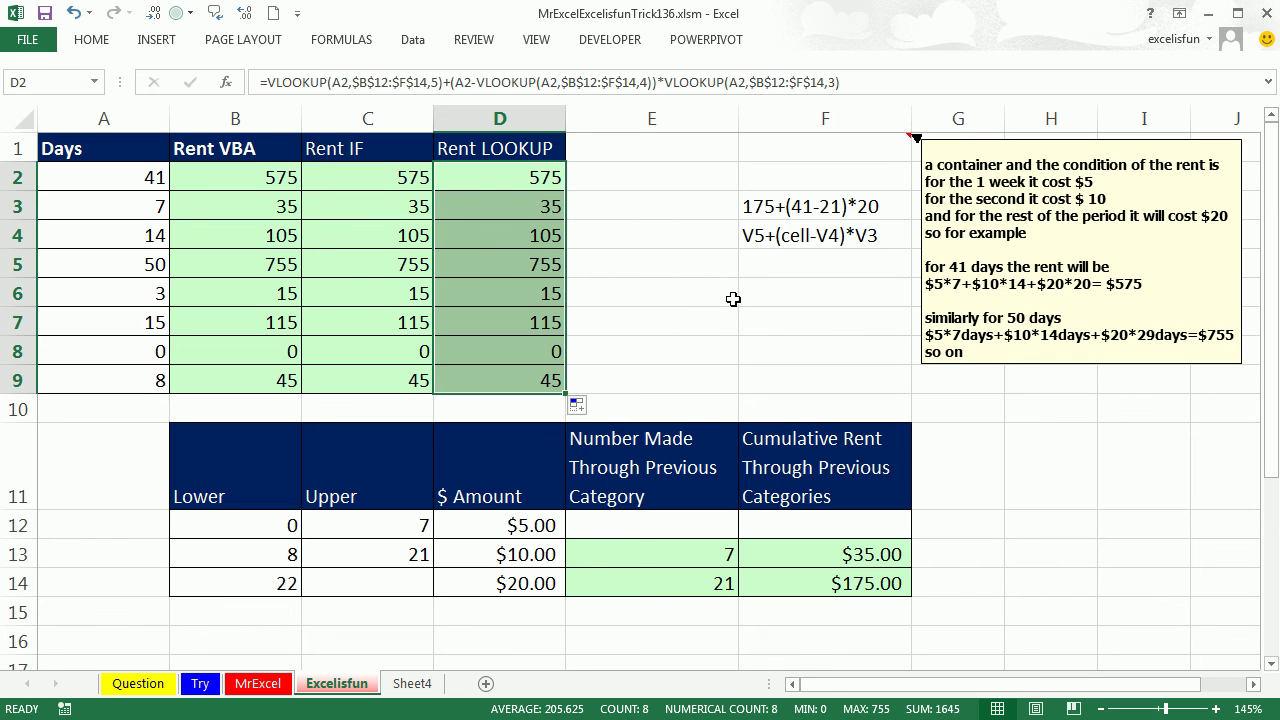
click(799, 318)
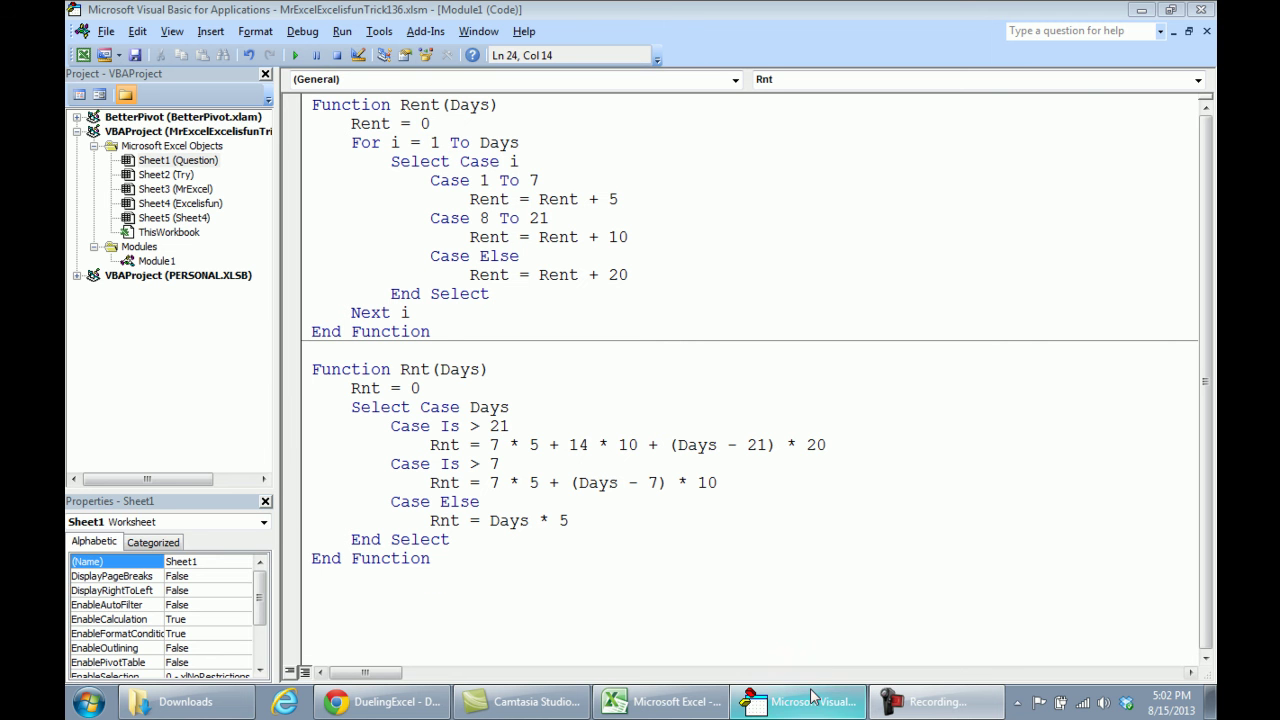
Show Module1's Rent and Rnt functions in the VBA editor, then bring Camtasia Studio forward.
mouse_move(812, 697)
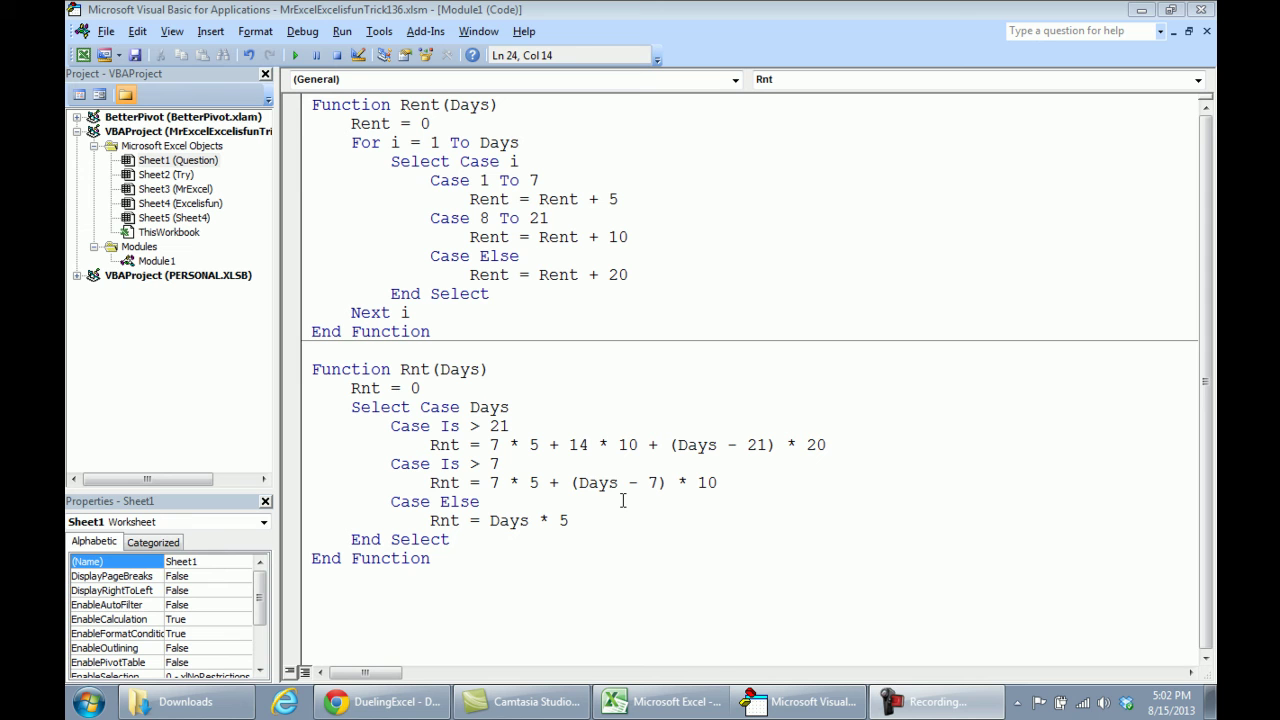
key(alt+Tab)
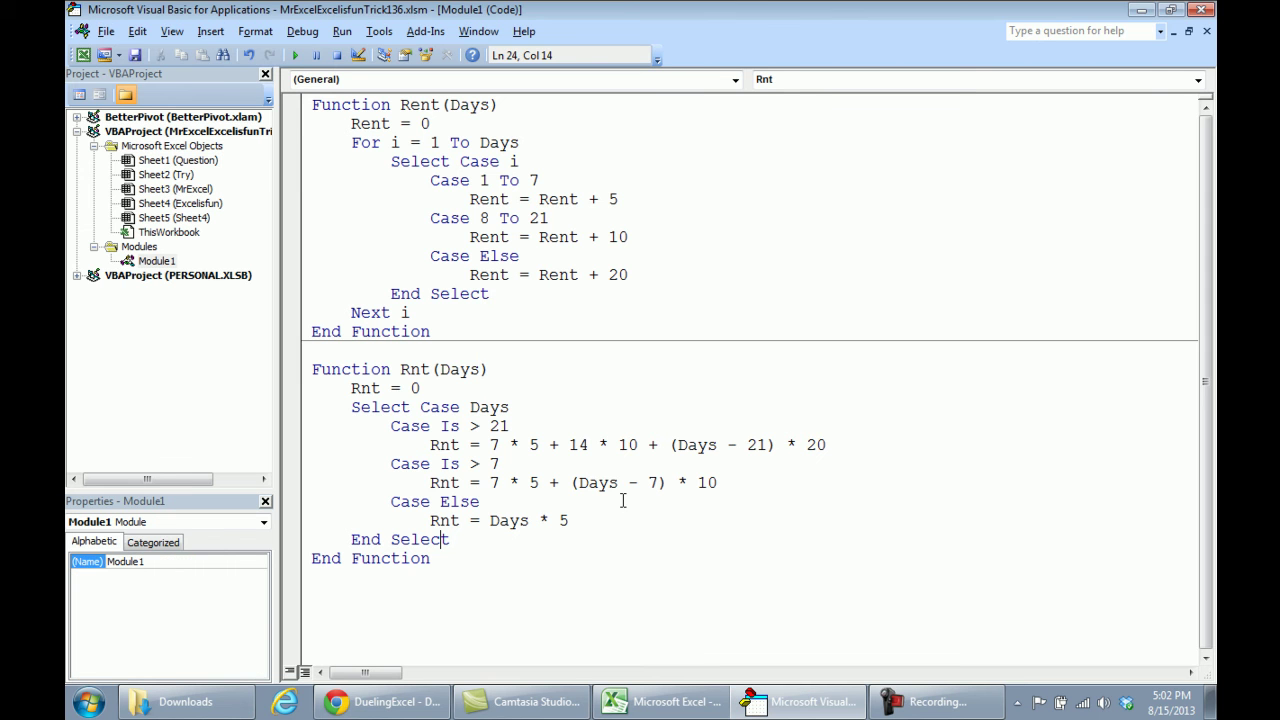
key(alt+Tab)
key(Tab)
Switch from Camtasia Studio back to Excel's Question sheet.
key(alt+Tab)
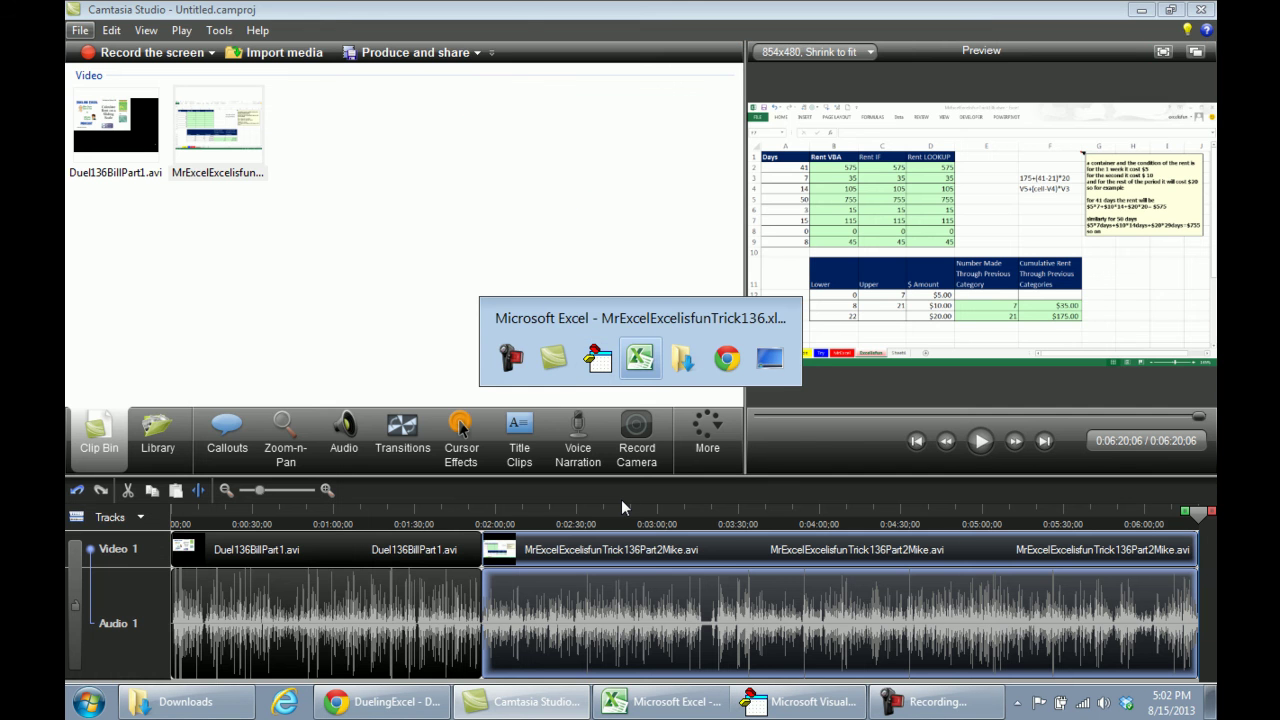